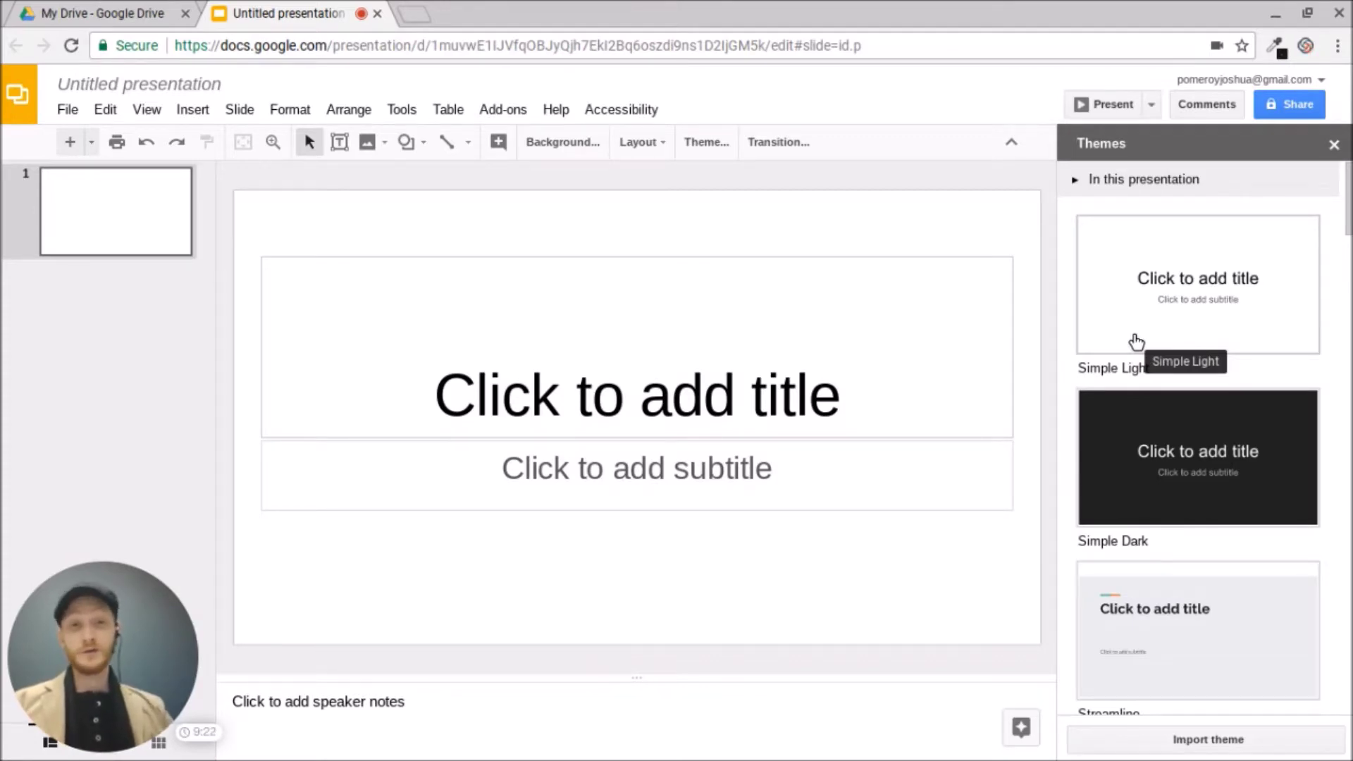
Step: Close the Themes gallery and delete the title and subtitle placeholders
{"action": "left_click", "coordinate": [1334, 148]}
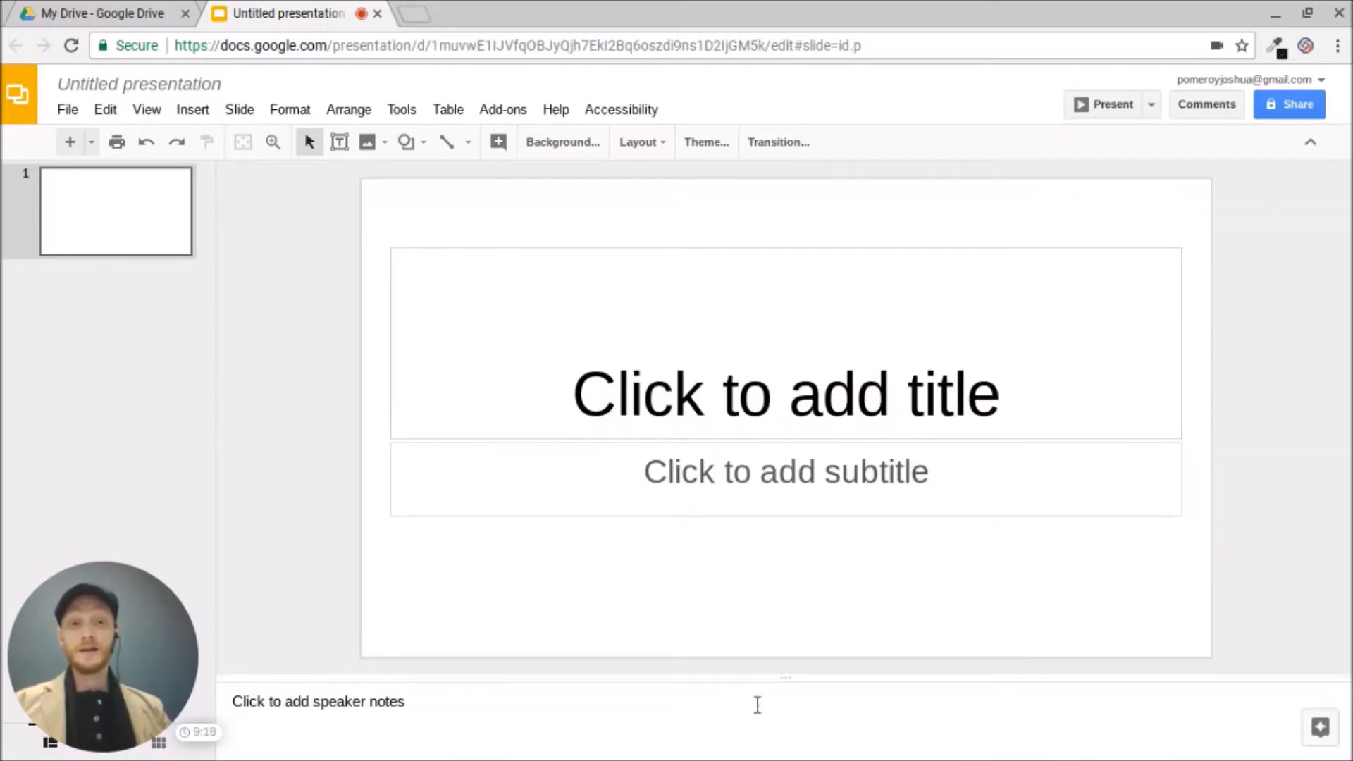
{"action": "left_click_drag", "start_coordinate": [752, 681], "coordinate": [764, 752]}
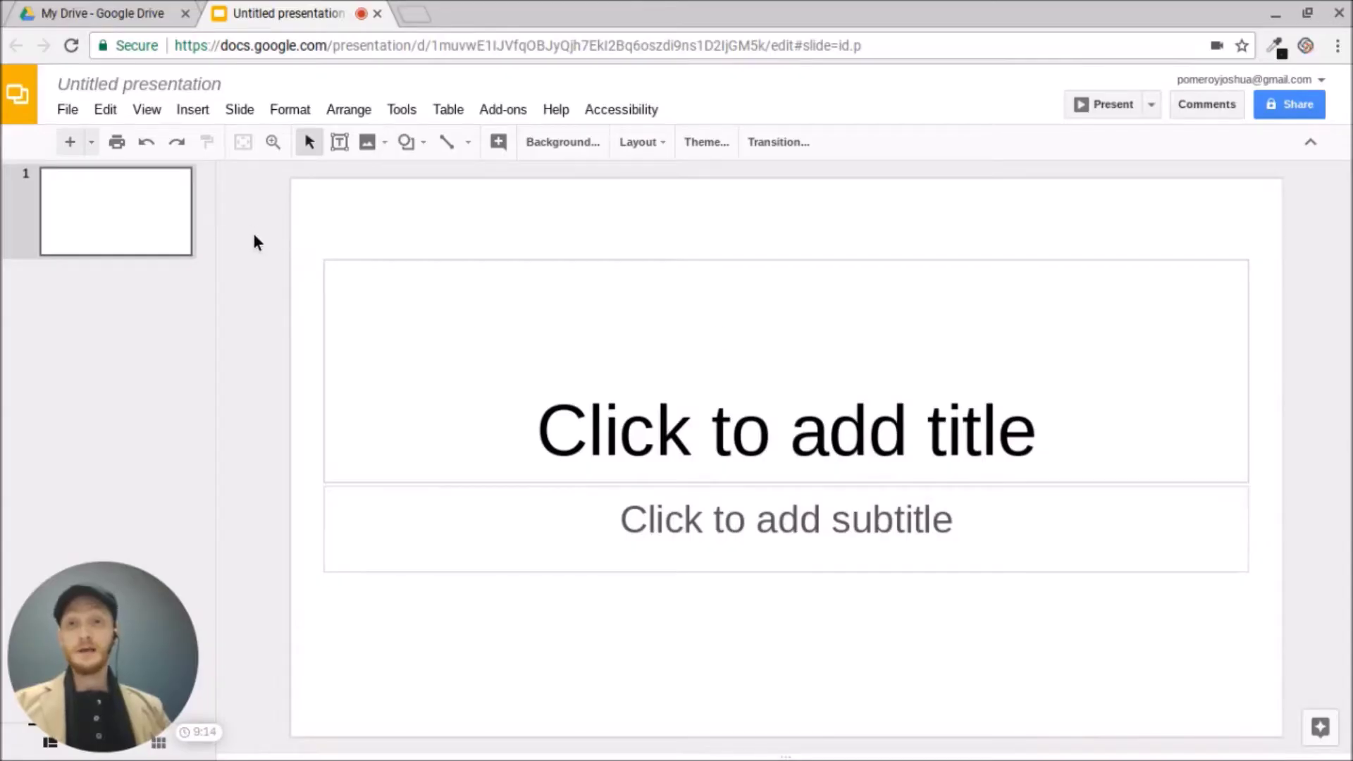
{"action": "left_click_drag", "start_coordinate": [255, 227], "coordinate": [881, 610]}
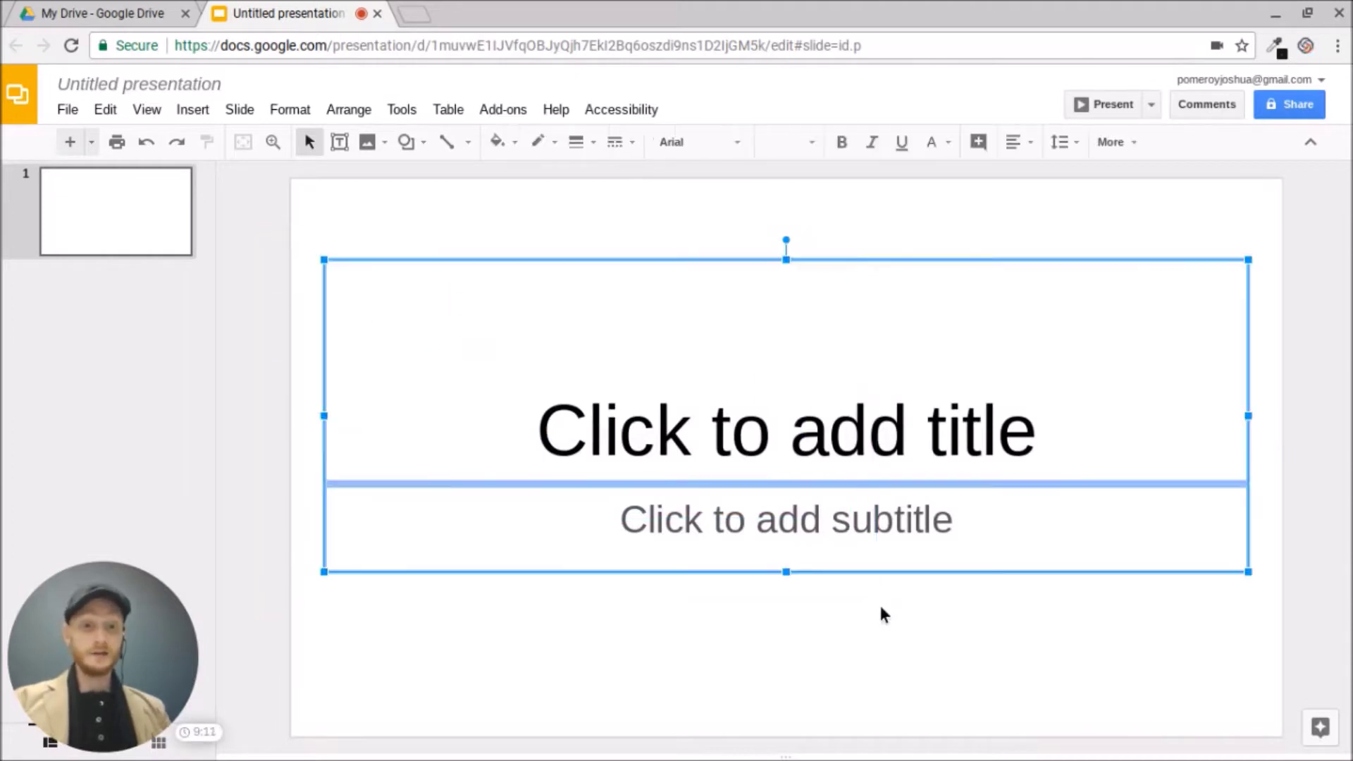
{"action": "key", "text": "Delete"}
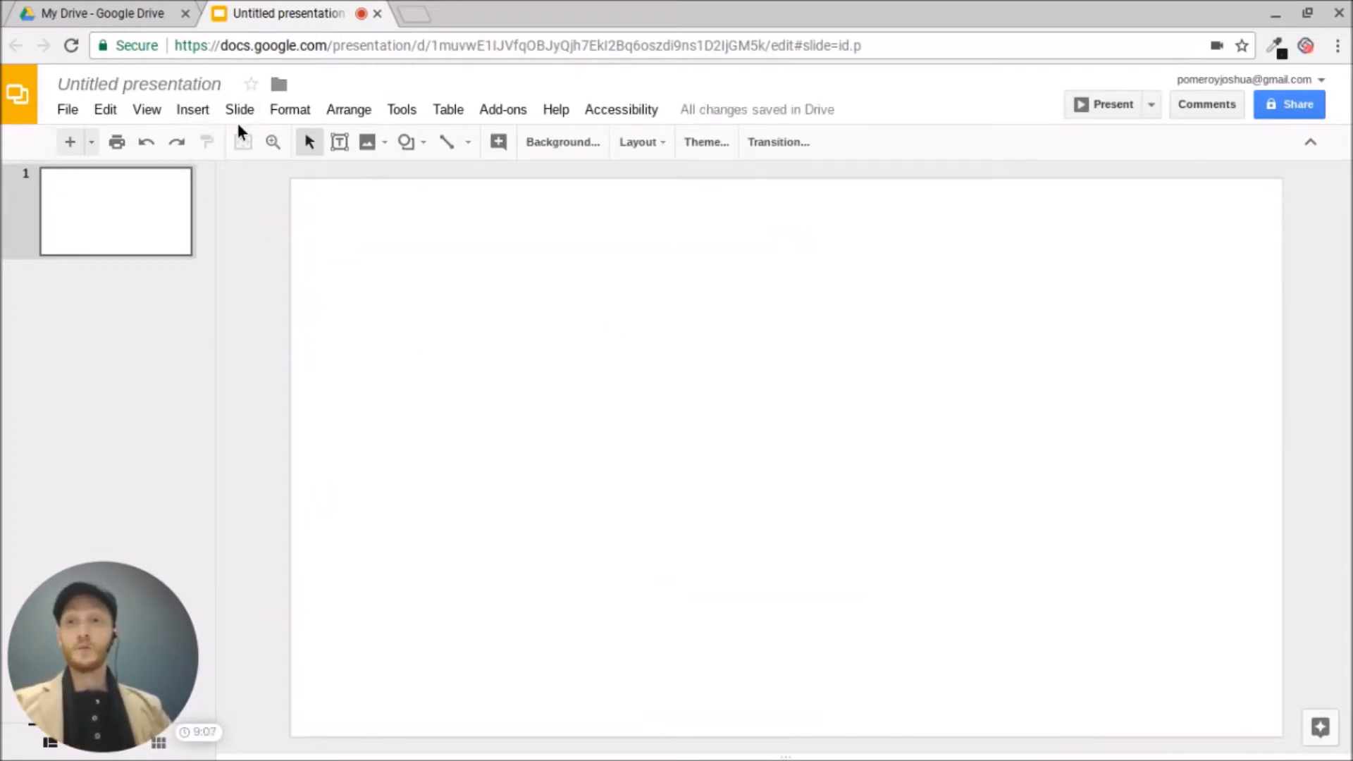
Step: Insert word art reading 'DROP SHADOW'
{"action": "left_click", "coordinate": [196, 111]}
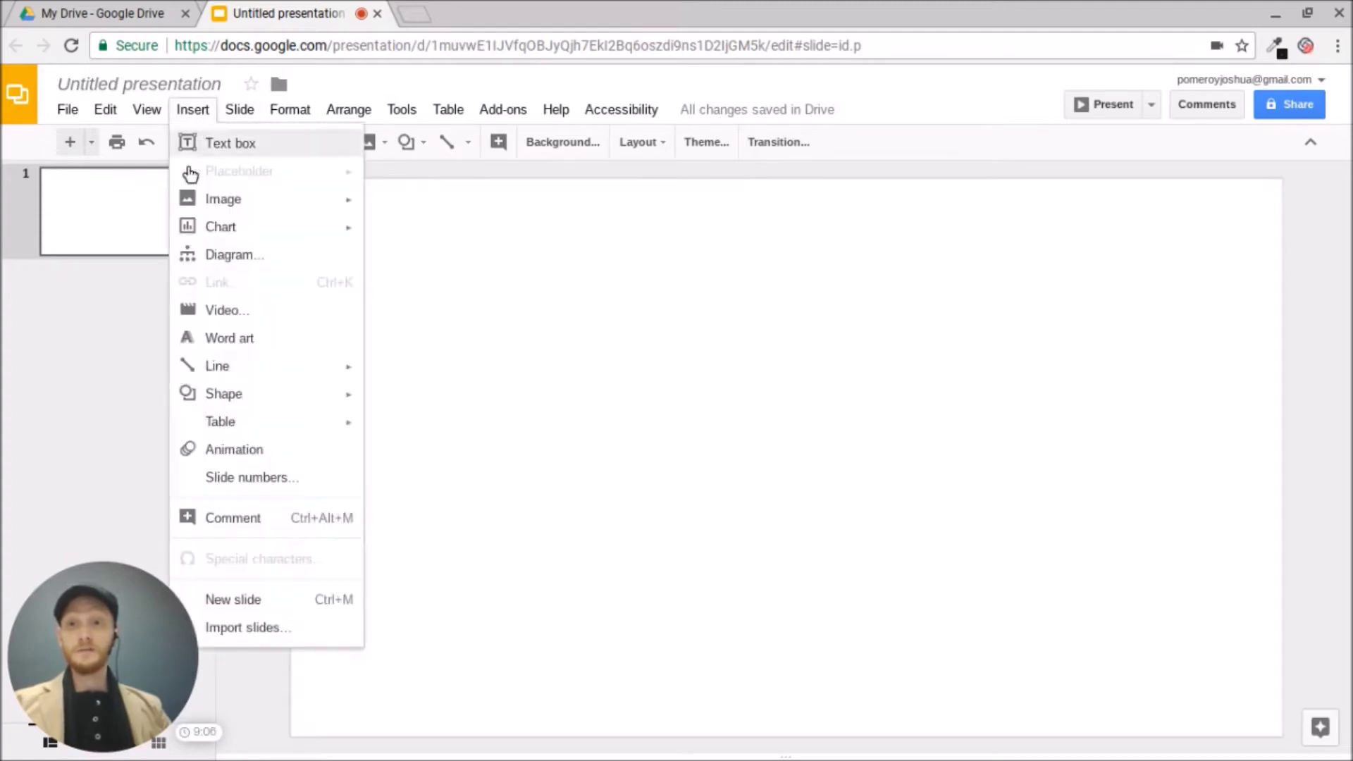
{"action": "left_click", "coordinate": [274, 347]}
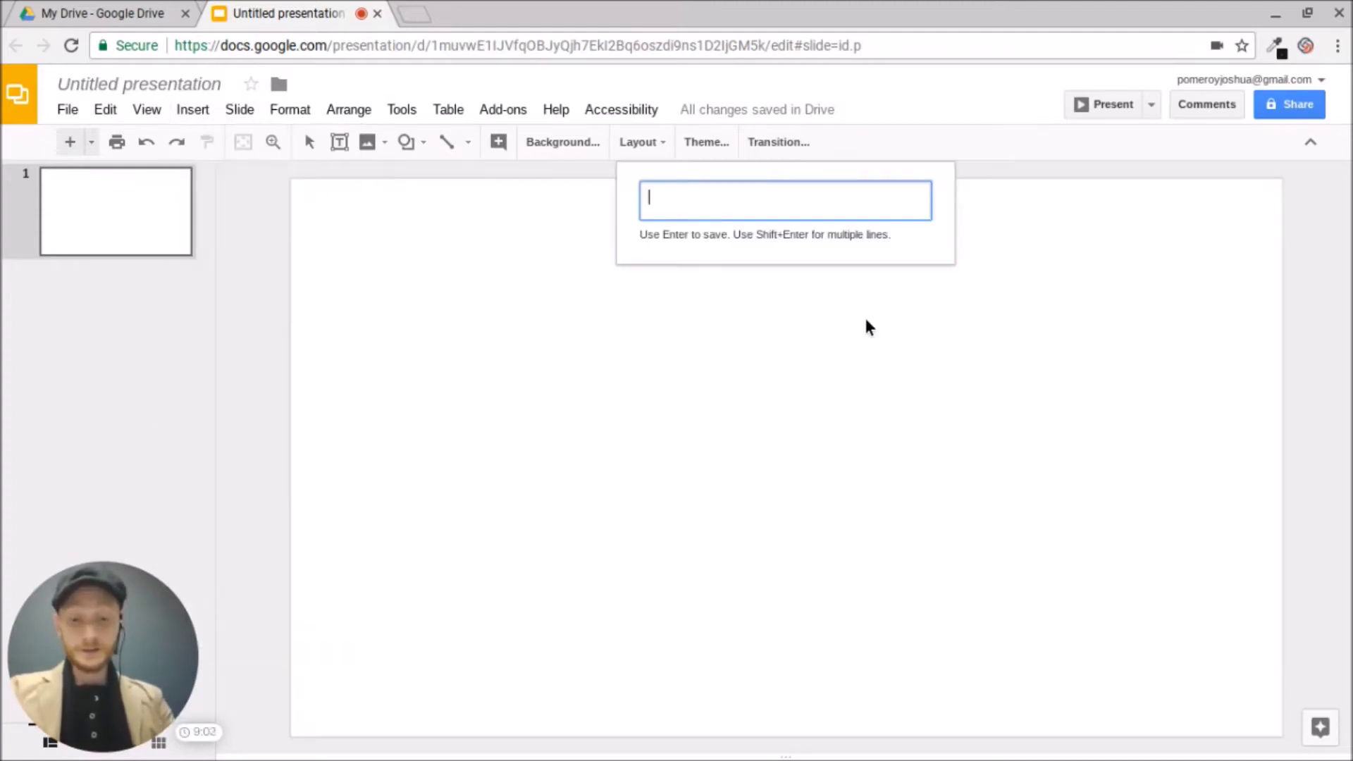
{"action": "type", "text": "DROP SHADOW"}
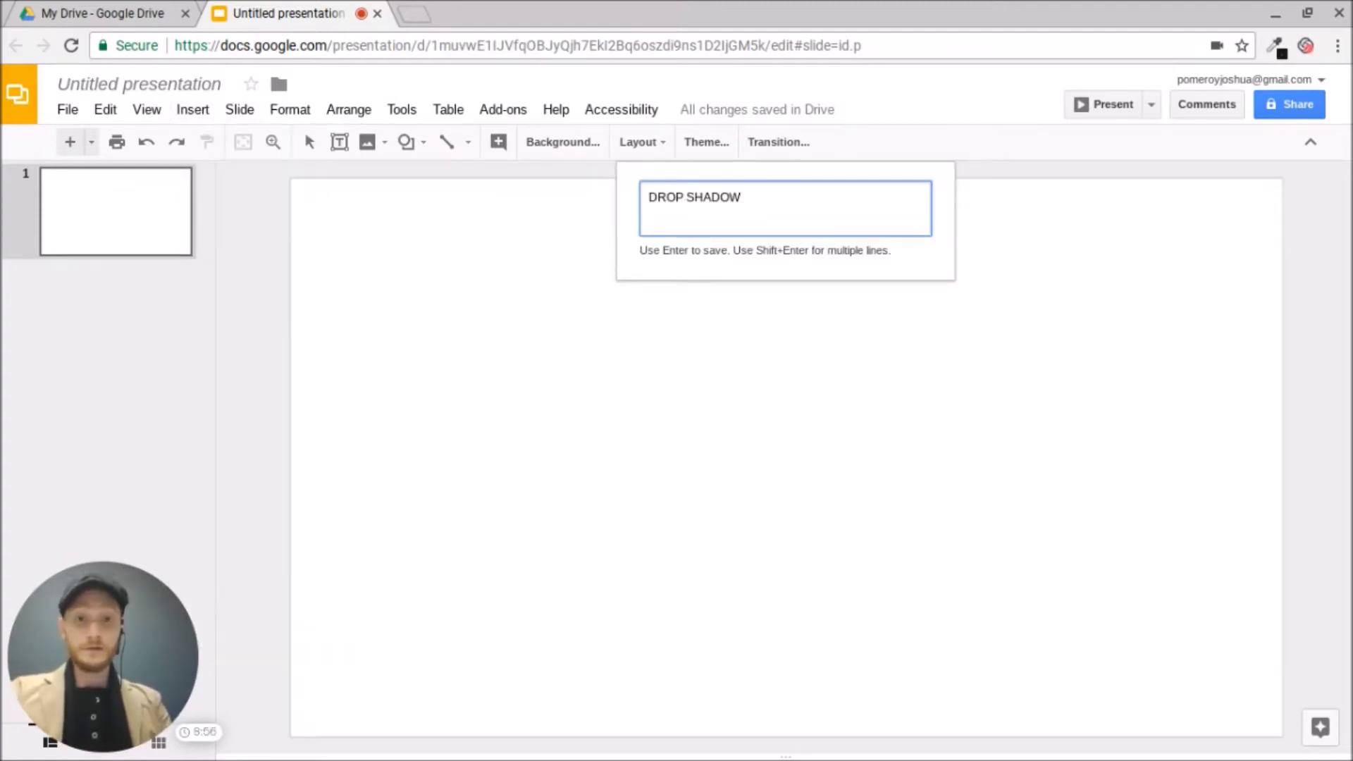
{"action": "key", "text": "Return"}
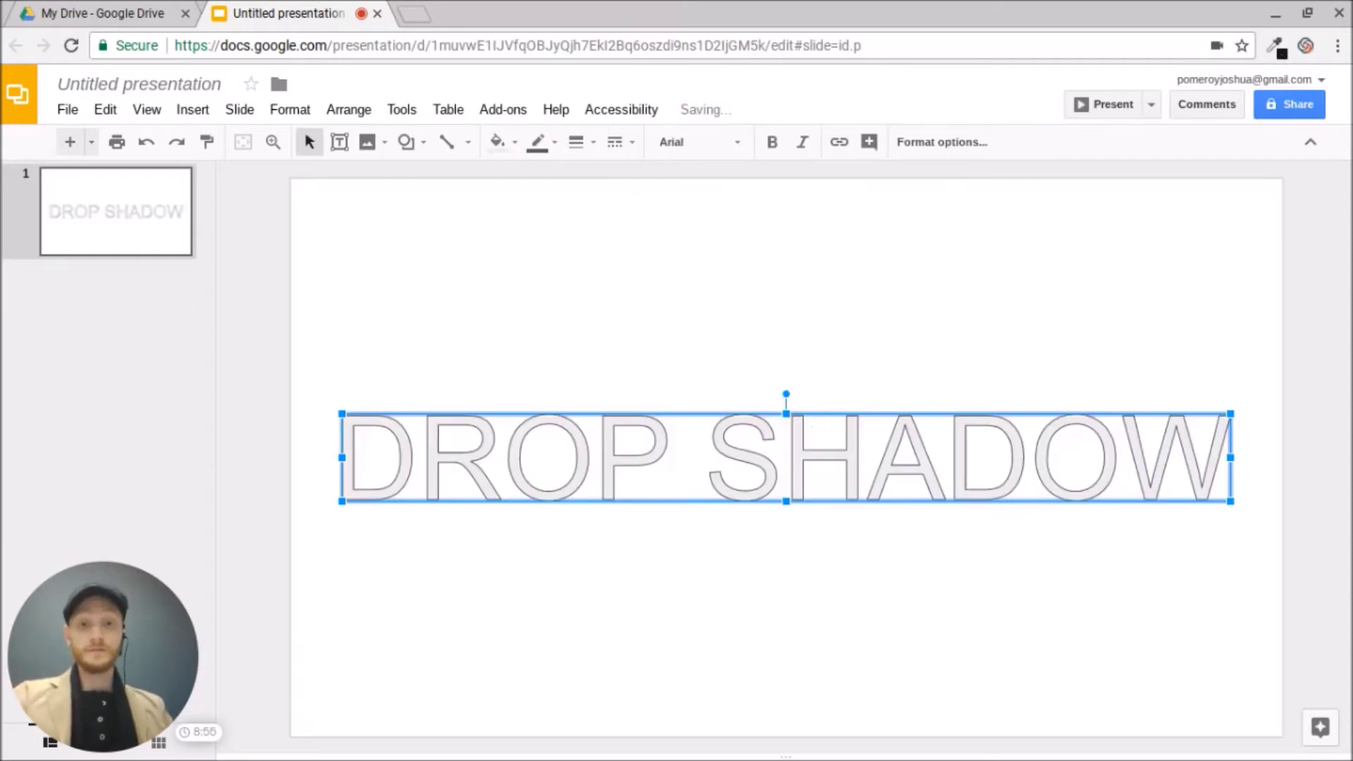
Step: Set the word art font to Anton, move it up-left, and make its outline transparent
{"action": "left_click", "coordinate": [699, 146]}
{"action": "left_click", "coordinate": [705, 184]}
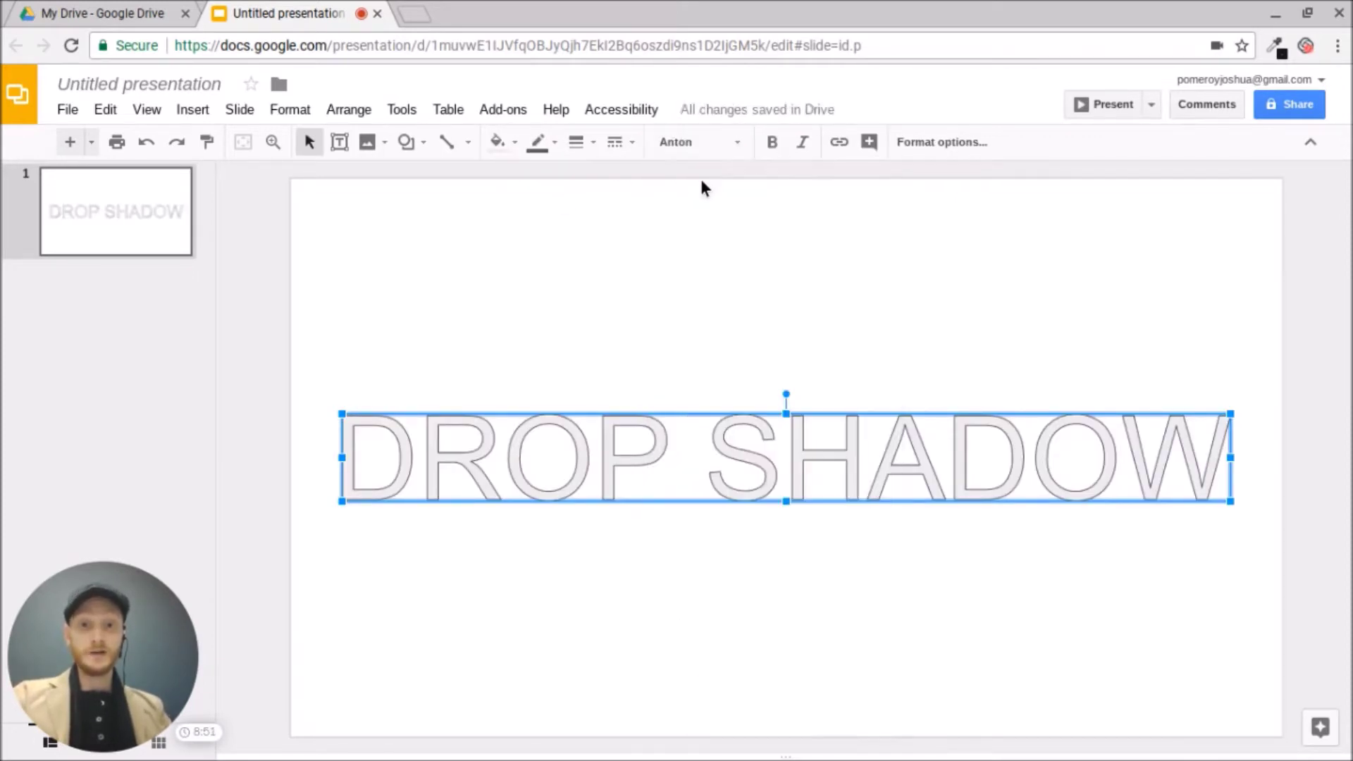
{"action": "left_click_drag", "start_coordinate": [779, 399], "coordinate": [678, 296]}
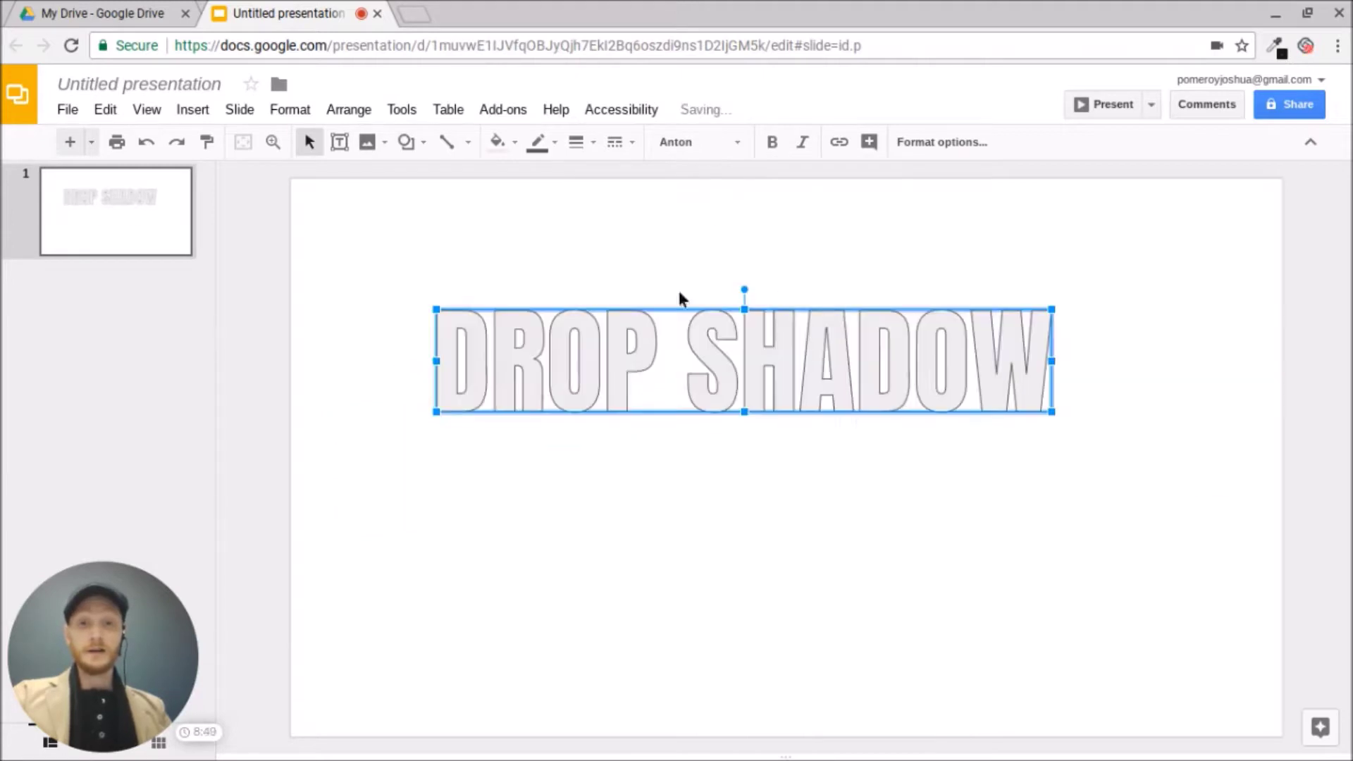
{"action": "left_click", "coordinate": [552, 145]}
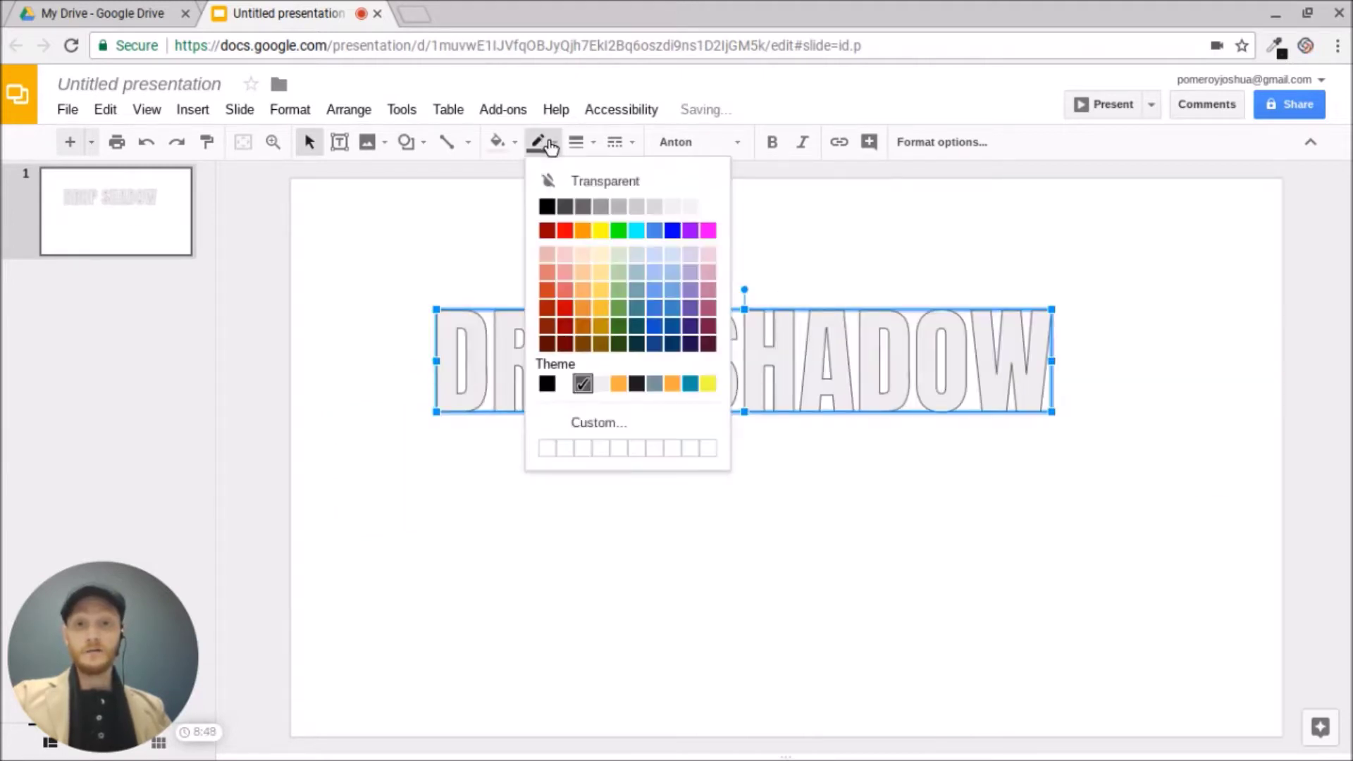
{"action": "left_click", "coordinate": [591, 180]}
{"action": "left_click", "coordinate": [780, 447]}
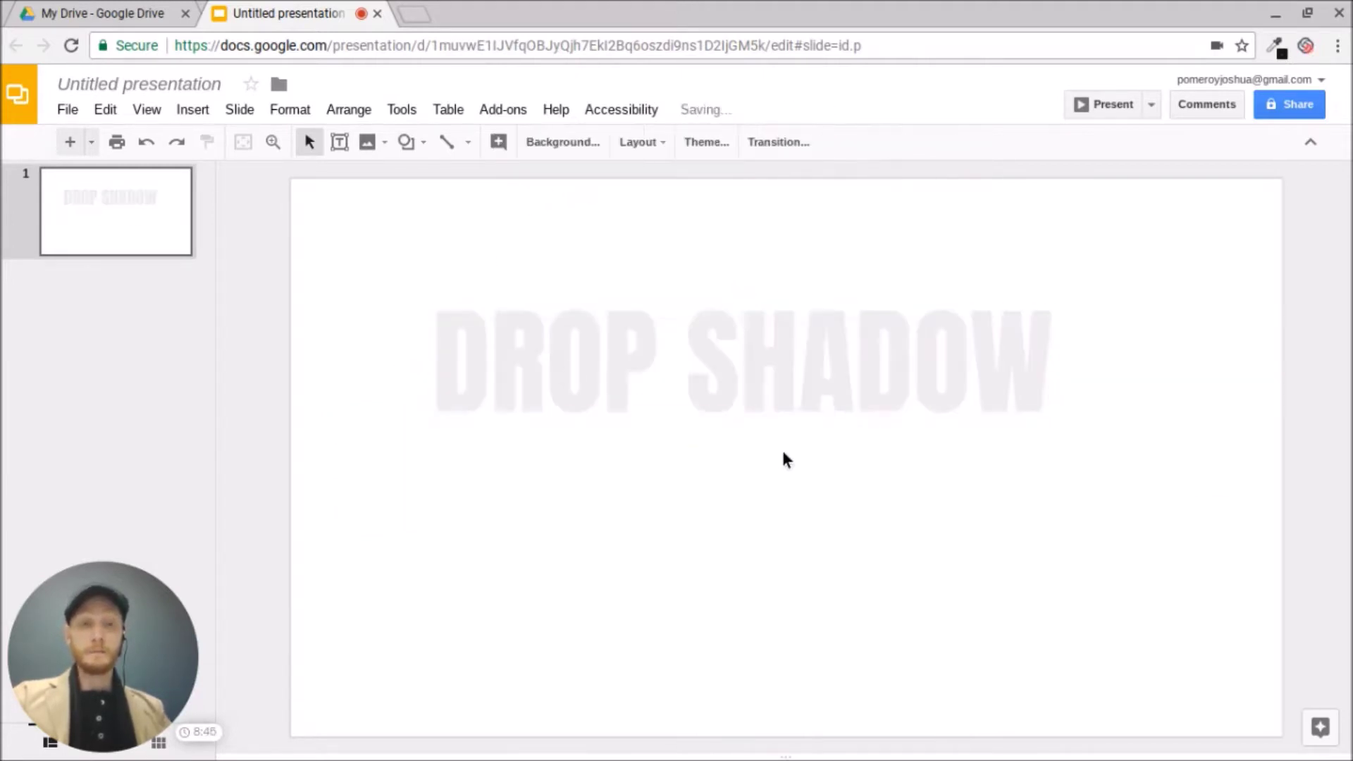
Step: Nudge the DROP SHADOW word art up and to the right, then reselect it
{"action": "left_click_drag", "start_coordinate": [832, 370], "coordinate": [867, 333]}
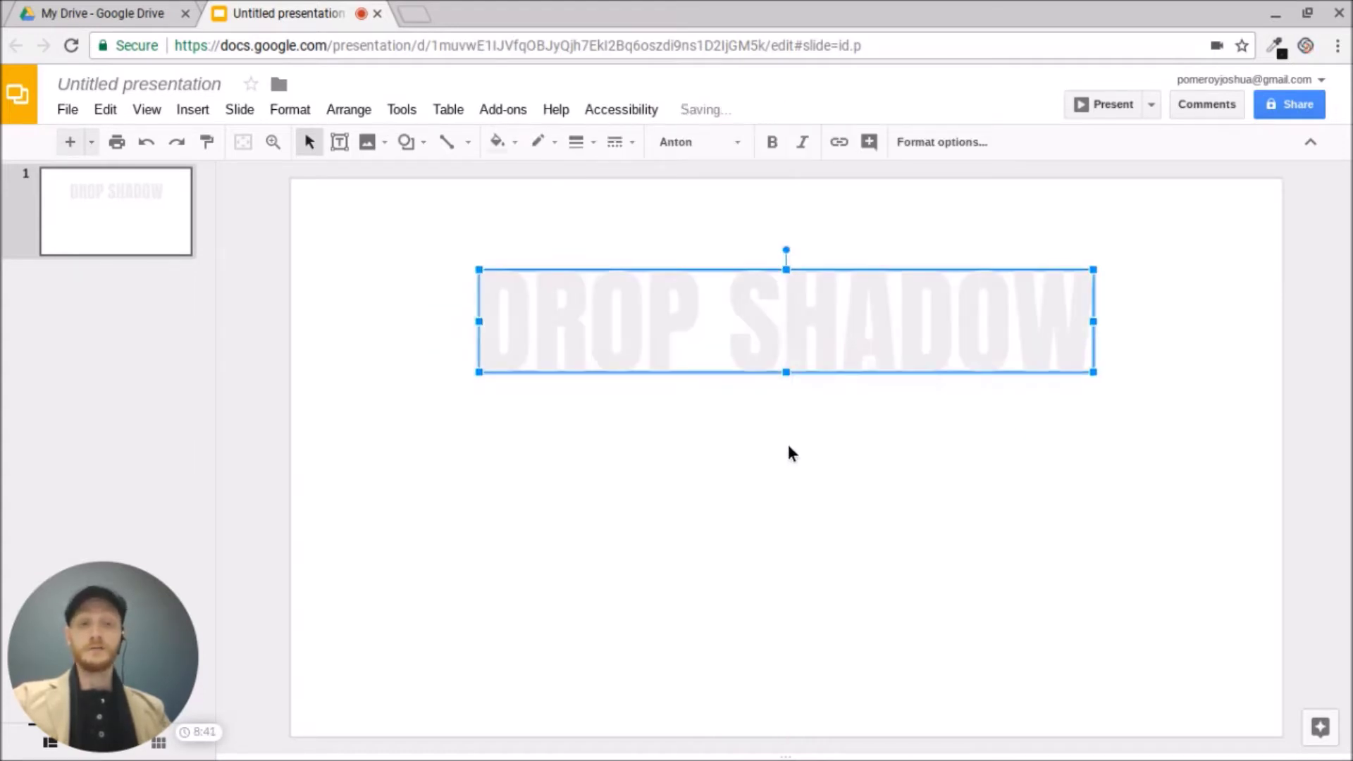
{"action": "left_click", "coordinate": [775, 489]}
{"action": "left_click", "coordinate": [867, 345]}
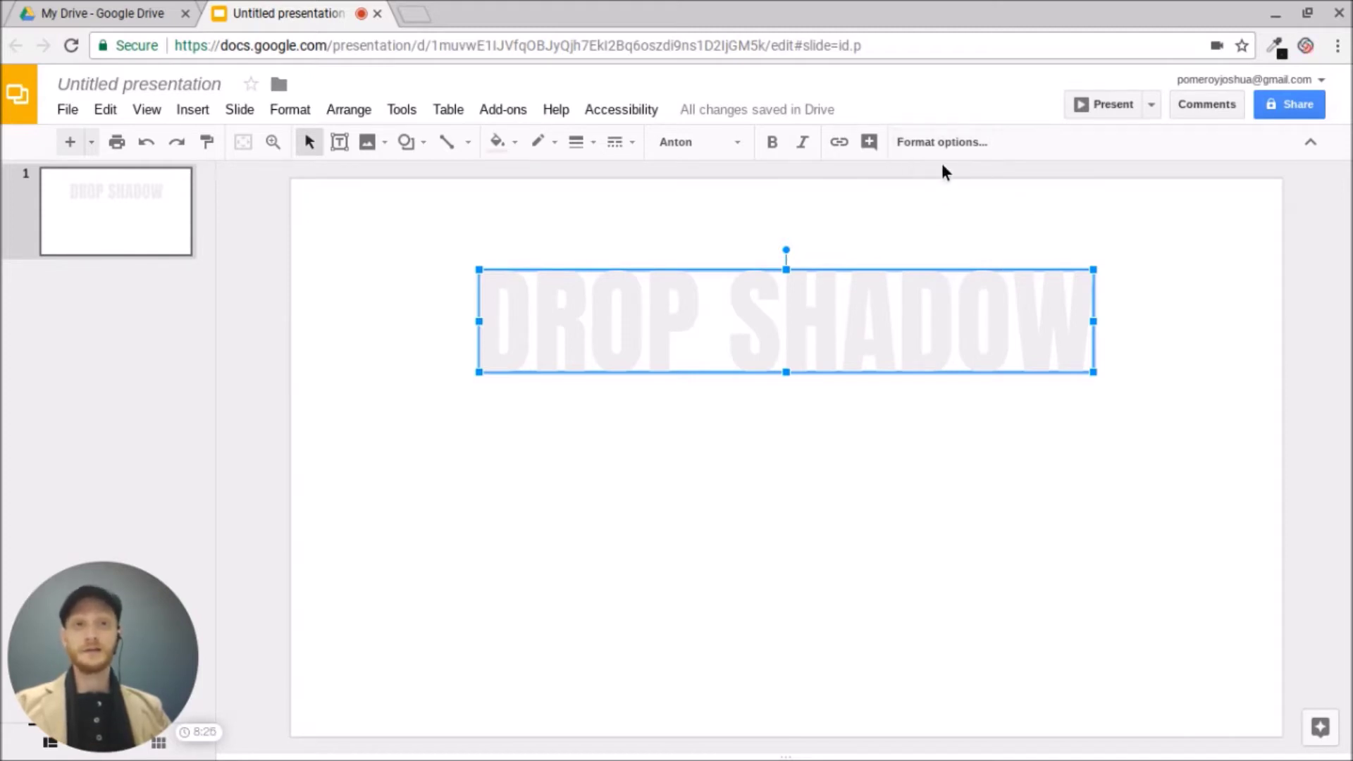
Step: Enable a drop shadow on the word art in Format options
{"action": "left_click", "coordinate": [955, 148]}
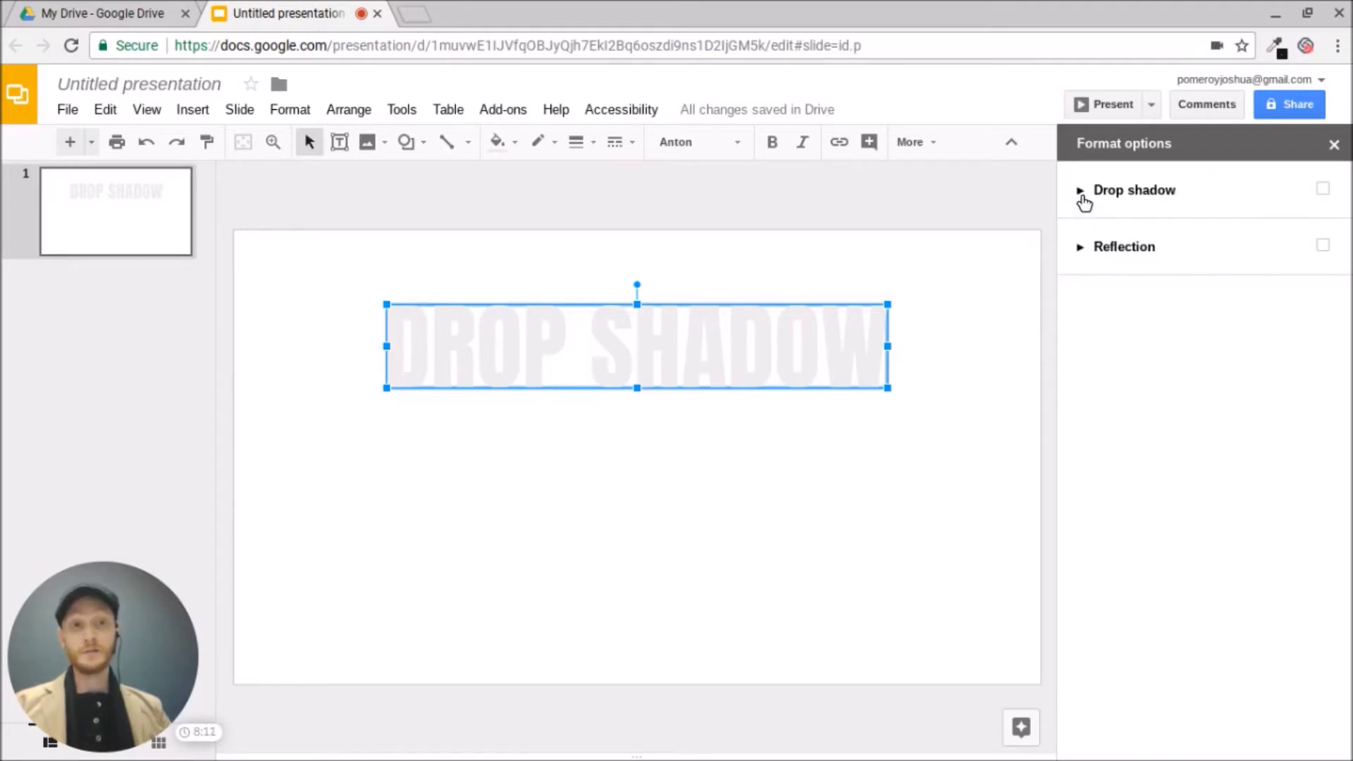
{"action": "left_click", "coordinate": [1322, 189]}
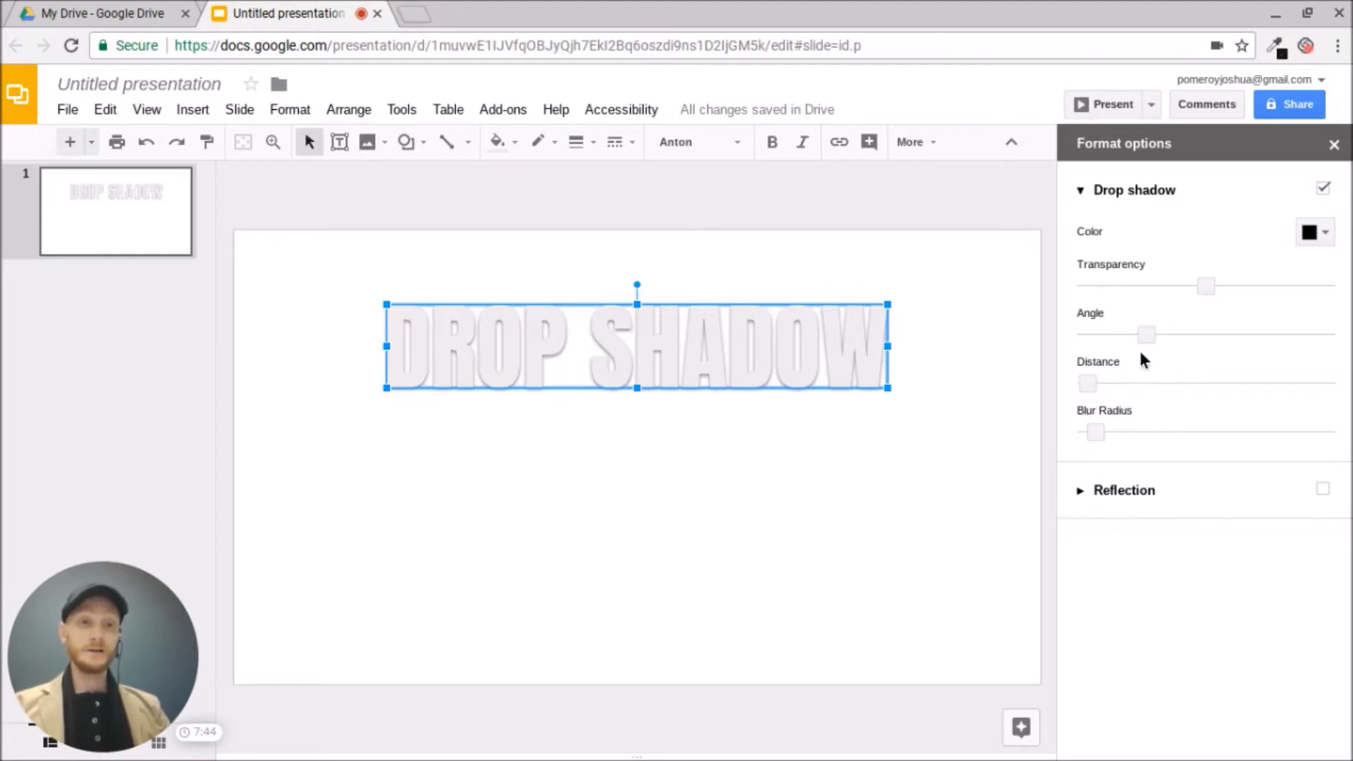
Step: Adjust the shadow's angle toward lower left, its distance and blur, and transparency to about 14%
{"action": "left_click_drag", "start_coordinate": [1147, 335], "coordinate": [1135, 335]}
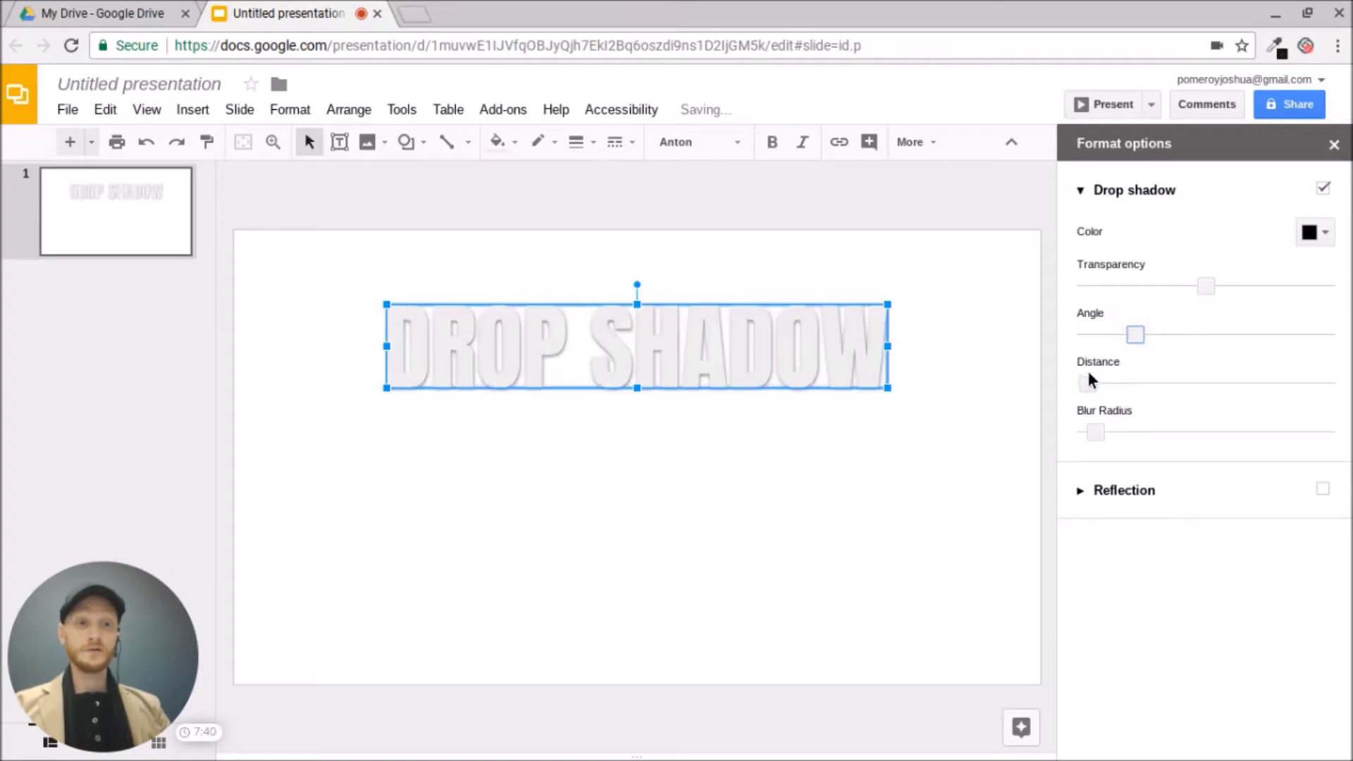
{"action": "left_click_drag", "start_coordinate": [1093, 384], "coordinate": [1173, 384]}
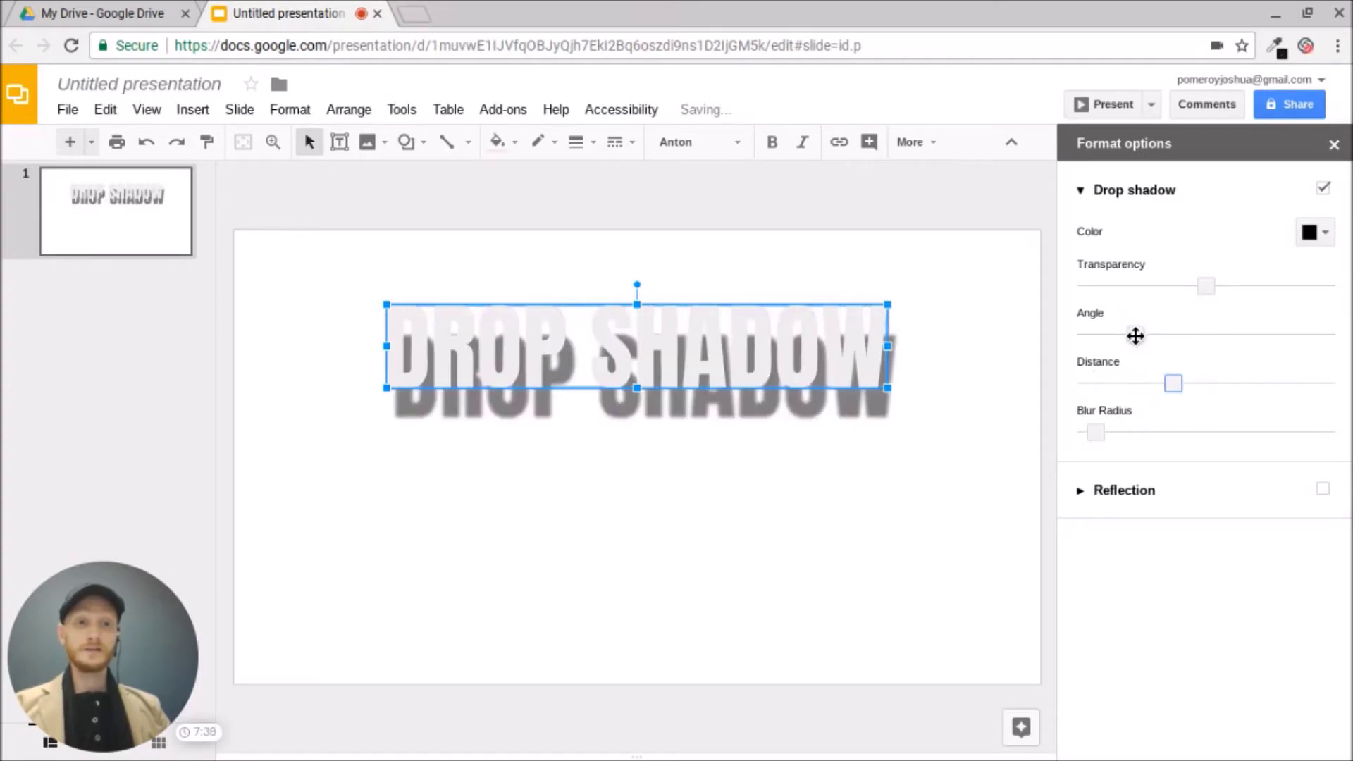
{"action": "mouse_move", "coordinate": [1135, 336]}
{"action": "left_mouse_down"}
{"action": "mouse_move", "coordinate": [1292, 343]}
{"action": "mouse_move", "coordinate": [1102, 333]}
{"action": "mouse_move", "coordinate": [1124, 335]}
{"action": "left_mouse_up"}
{"action": "mouse_move", "coordinate": [1096, 431]}
{"action": "left_mouse_down"}
{"action": "mouse_move", "coordinate": [1162, 437]}
{"action": "mouse_move", "coordinate": [1112, 433]}
{"action": "left_mouse_up"}
{"action": "left_click", "coordinate": [1128, 433]}
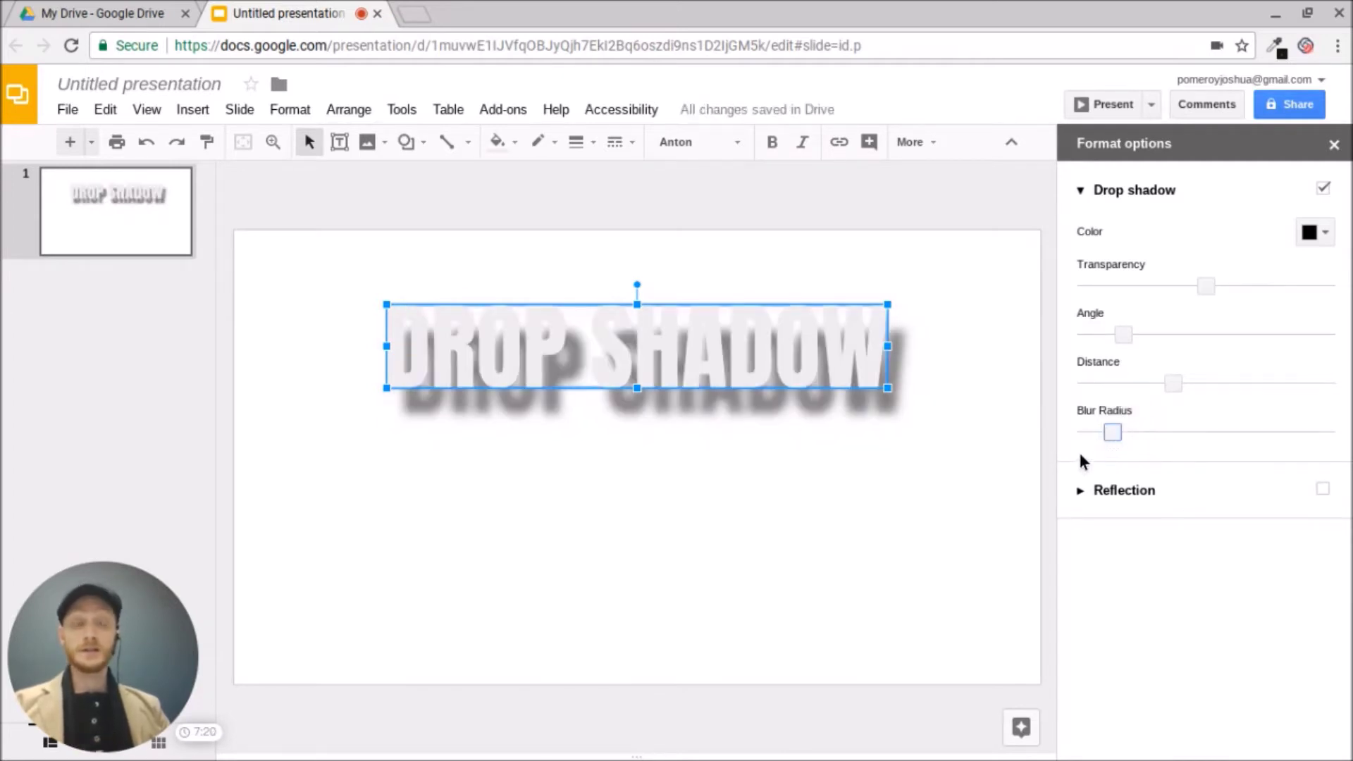
{"action": "left_click", "coordinate": [1110, 433]}
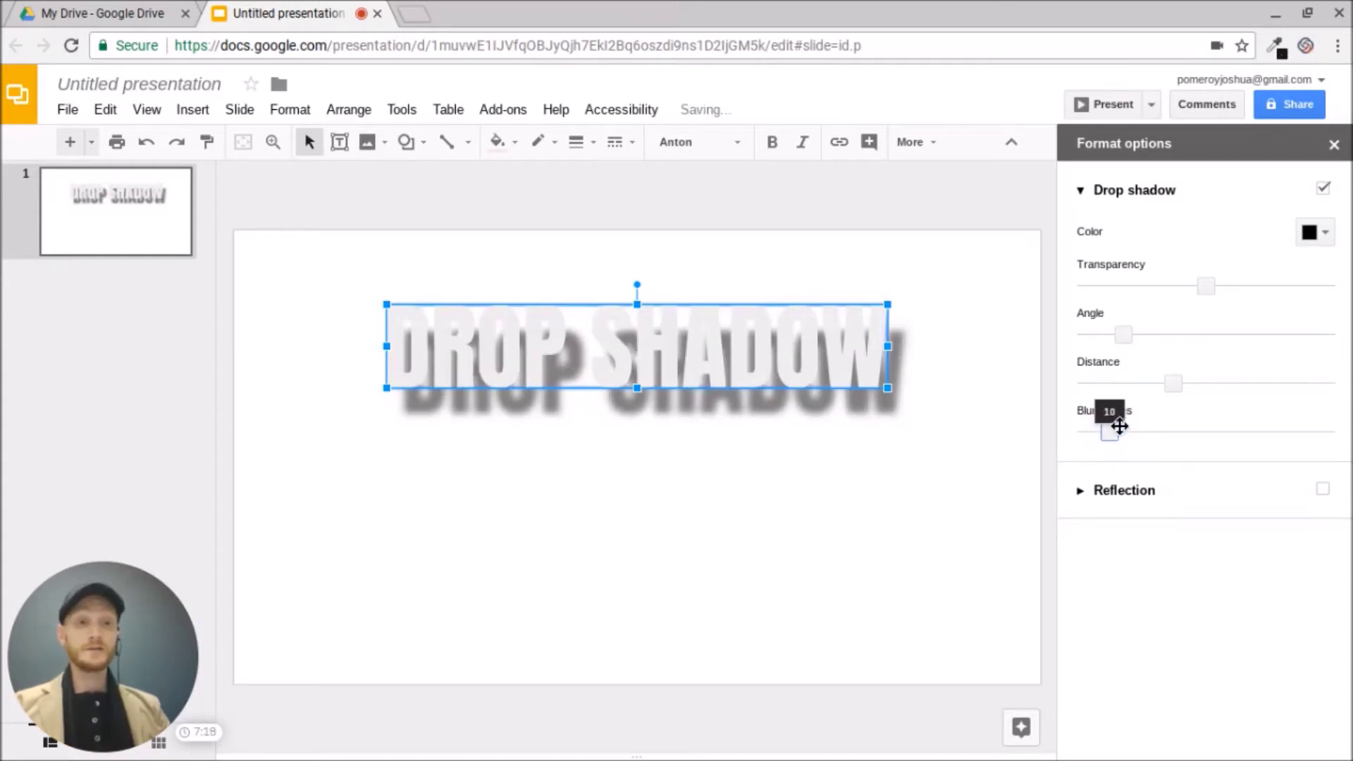
{"action": "mouse_move", "coordinate": [1160, 289]}
{"action": "left_mouse_down"}
{"action": "mouse_move", "coordinate": [1080, 289]}
{"action": "mouse_move", "coordinate": [1293, 287]}
{"action": "mouse_move", "coordinate": [1156, 286]}
{"action": "left_mouse_up"}
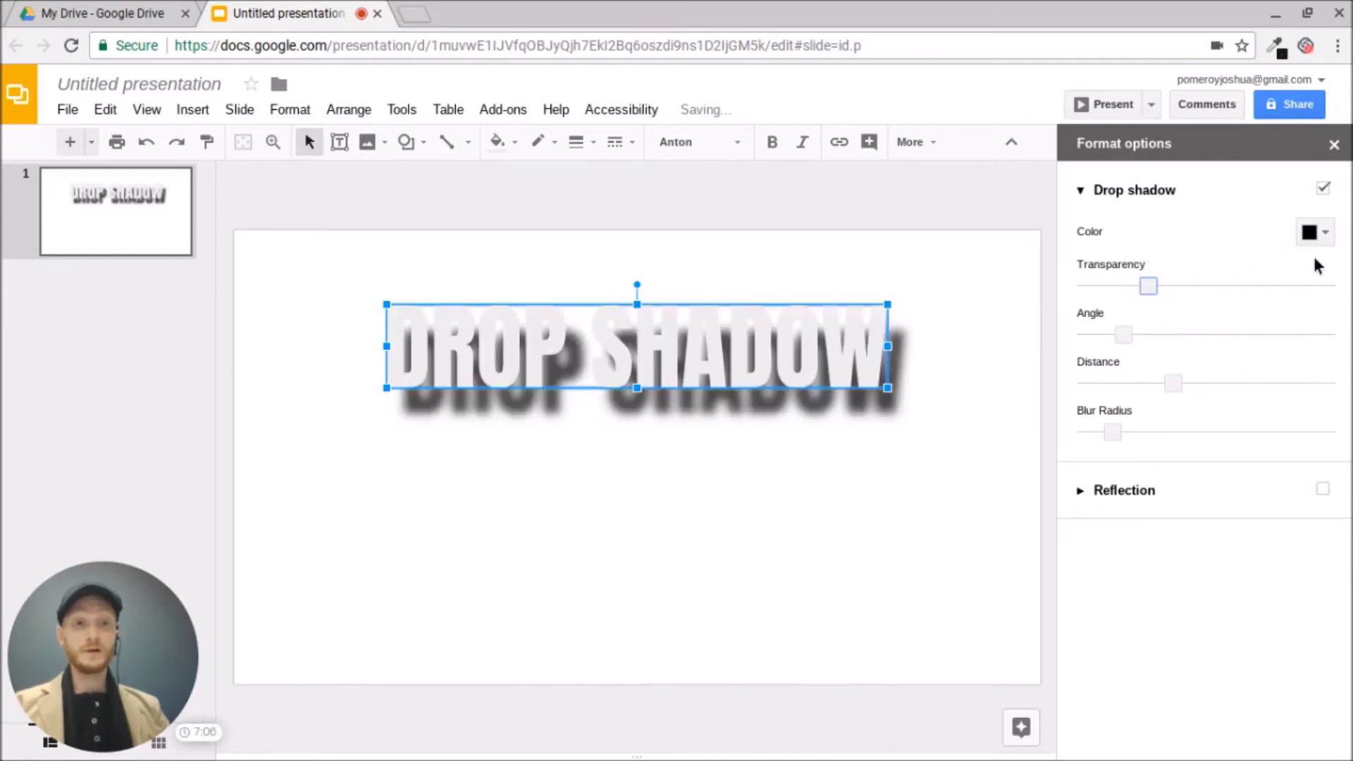
Step: Set the shadow blur to minimum and raise its transparency for a faint, sharp shadow
{"action": "left_click", "coordinate": [1323, 236]}
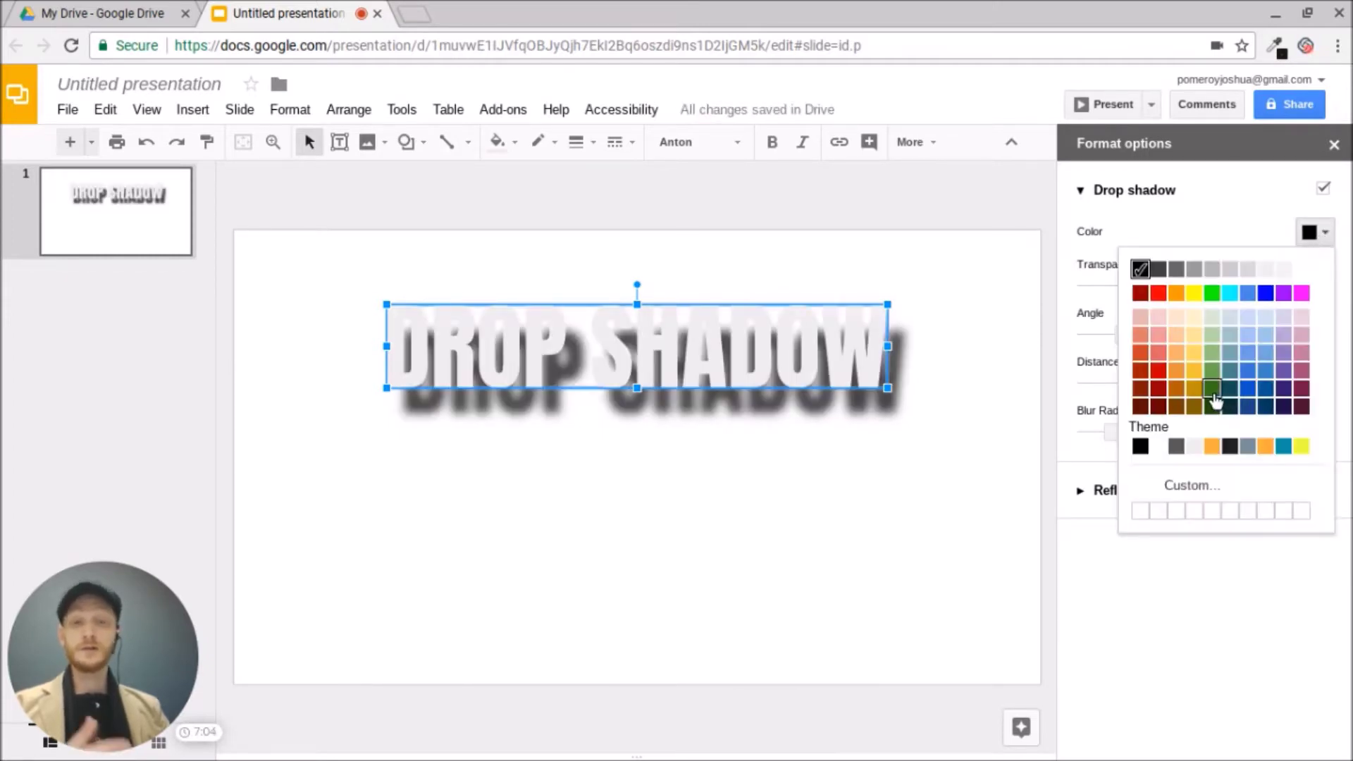
{"action": "left_click", "coordinate": [1202, 229]}
{"action": "left_click_drag", "start_coordinate": [1148, 287], "coordinate": [1107, 384]}
{"action": "mouse_move", "coordinate": [1113, 432]}
{"action": "left_mouse_down"}
{"action": "mouse_move", "coordinate": [1093, 442]}
{"action": "mouse_move", "coordinate": [1108, 436]}
{"action": "left_mouse_up"}
{"action": "left_click_drag", "start_coordinate": [1113, 287], "coordinate": [1133, 286]}
{"action": "left_click_drag", "start_coordinate": [1109, 432], "coordinate": [1098, 434]}
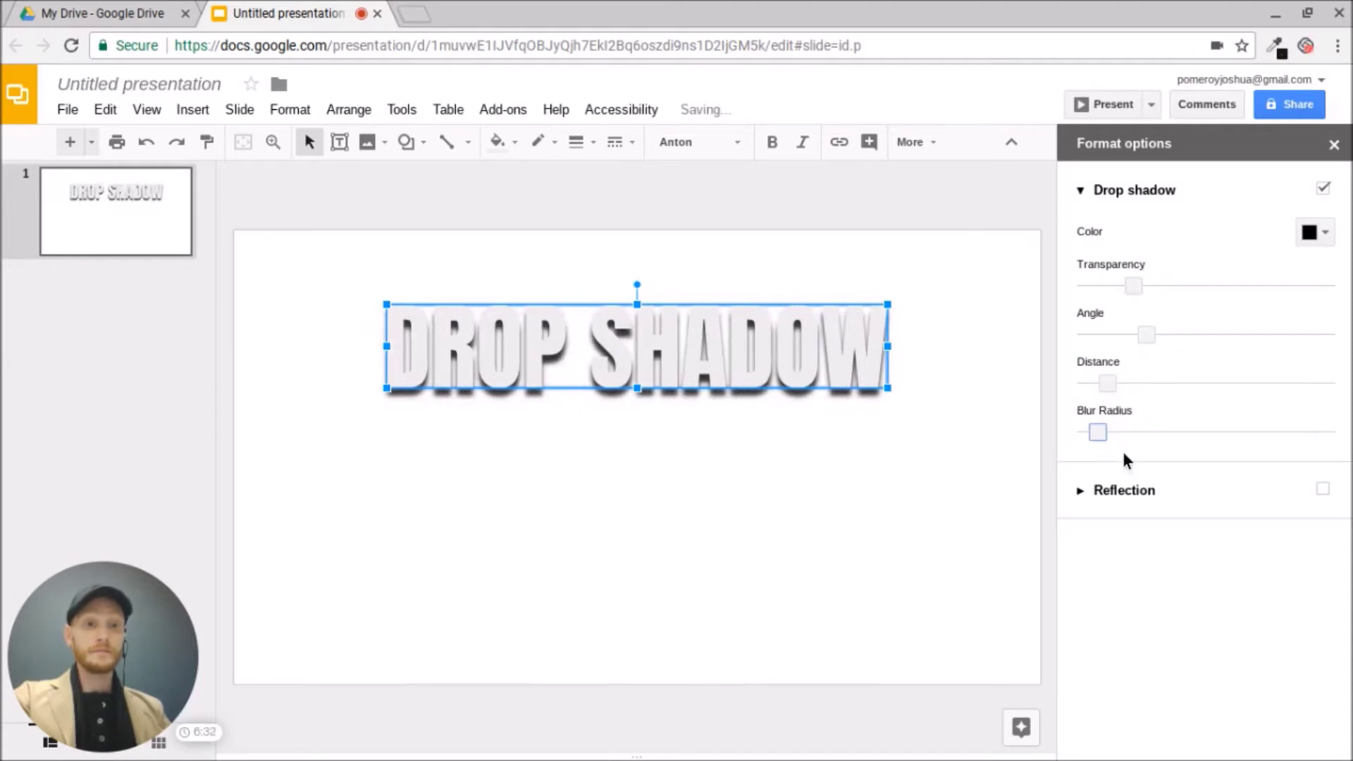
{"action": "left_click_drag", "start_coordinate": [1133, 286], "coordinate": [1172, 287]}
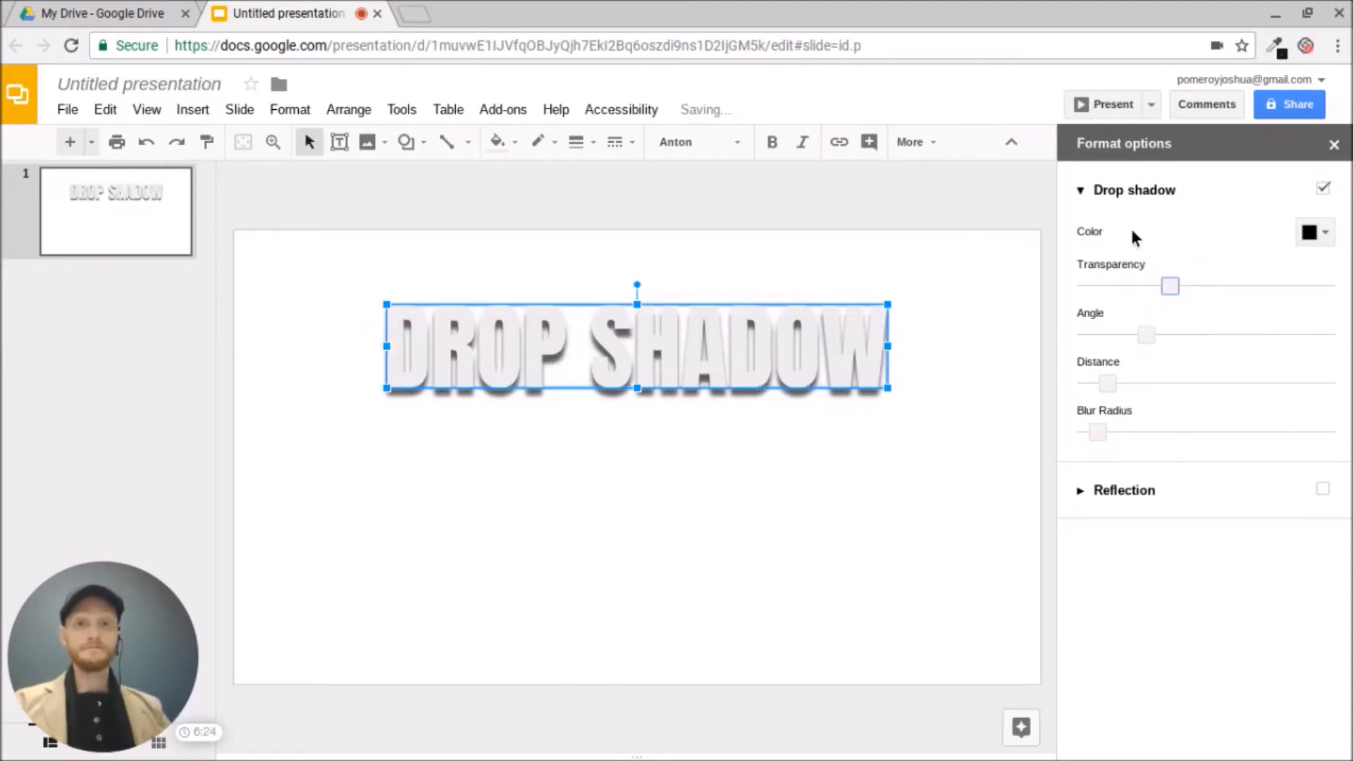
{"action": "left_click", "coordinate": [885, 245]}
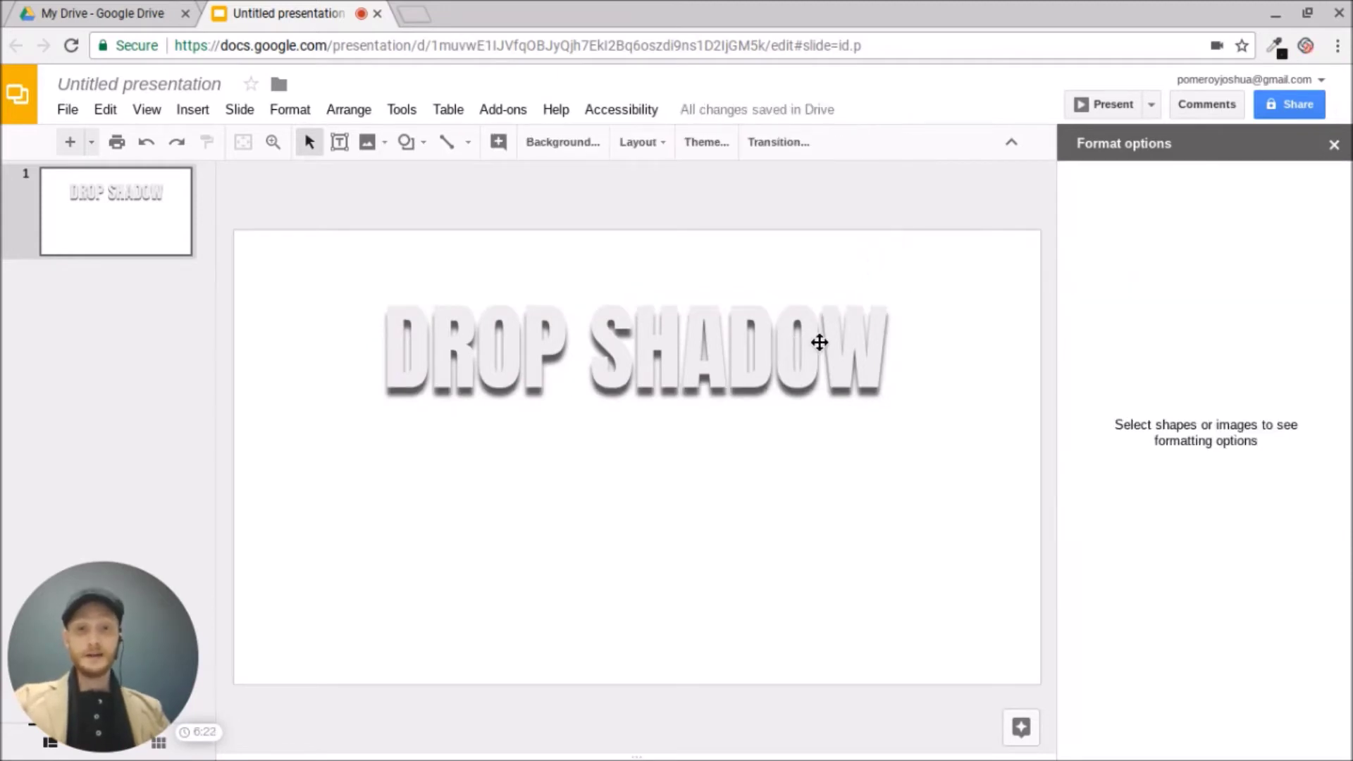
Step: Apply a dark-blue radial gradient background and move the DROP SHADOW word art to the slide centre
{"action": "mouse_move", "coordinate": [814, 343]}
{"action": "left_mouse_down"}
{"action": "mouse_move", "coordinate": [827, 333]}
{"action": "mouse_move", "coordinate": [816, 332]}
{"action": "mouse_move", "coordinate": [831, 338]}
{"action": "mouse_move", "coordinate": [815, 338]}
{"action": "left_mouse_up"}
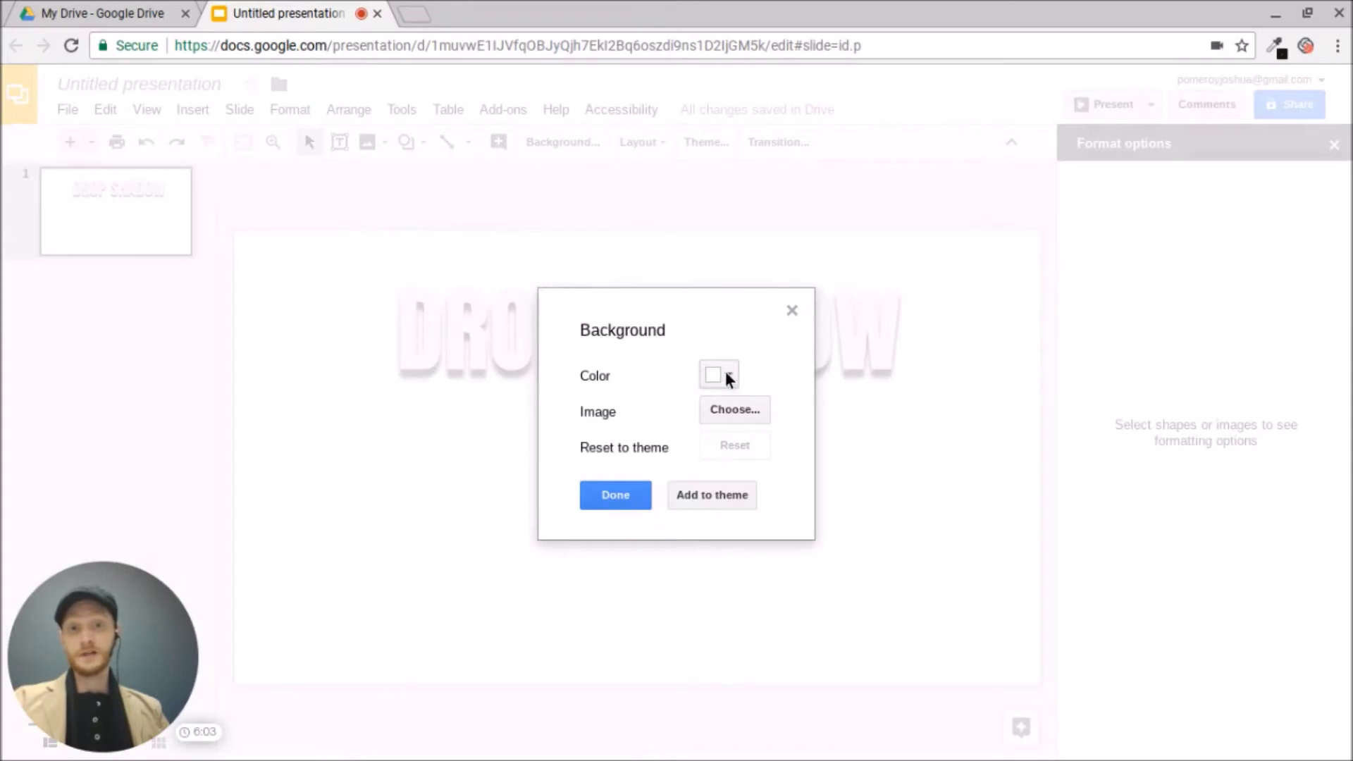
{"action": "left_click", "coordinate": [728, 377]}
{"action": "left_click", "coordinate": [849, 414]}
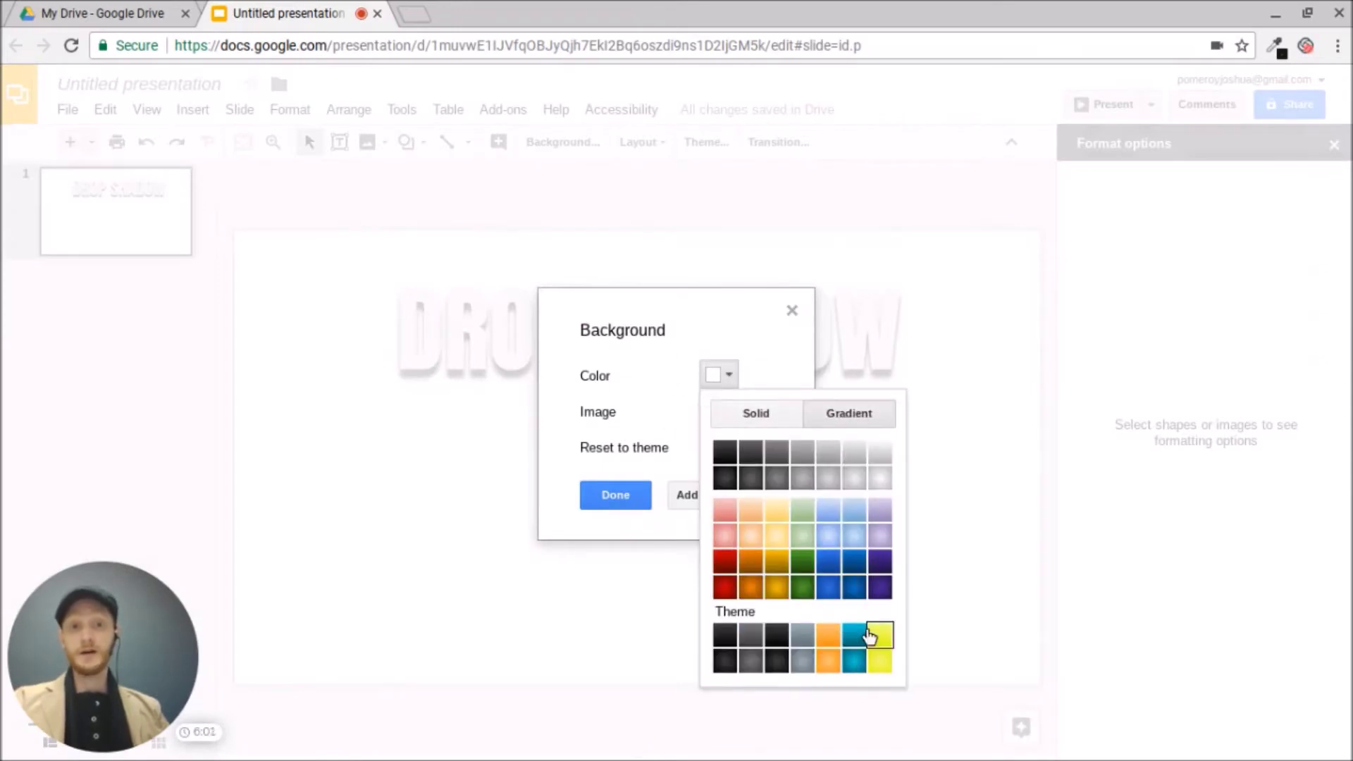
{"action": "left_click", "coordinate": [854, 588]}
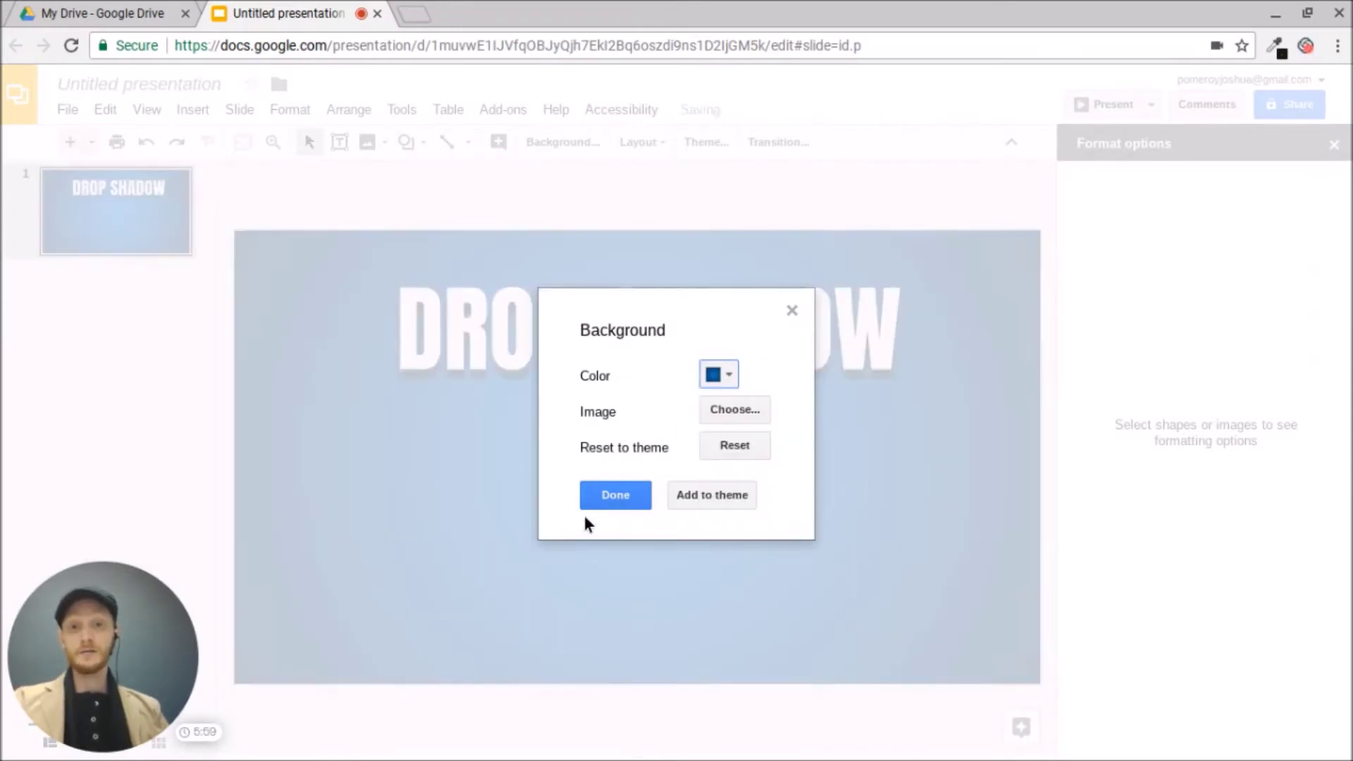
{"action": "left_click", "coordinate": [611, 496]}
{"action": "left_click_drag", "start_coordinate": [731, 348], "coordinate": [754, 471]}
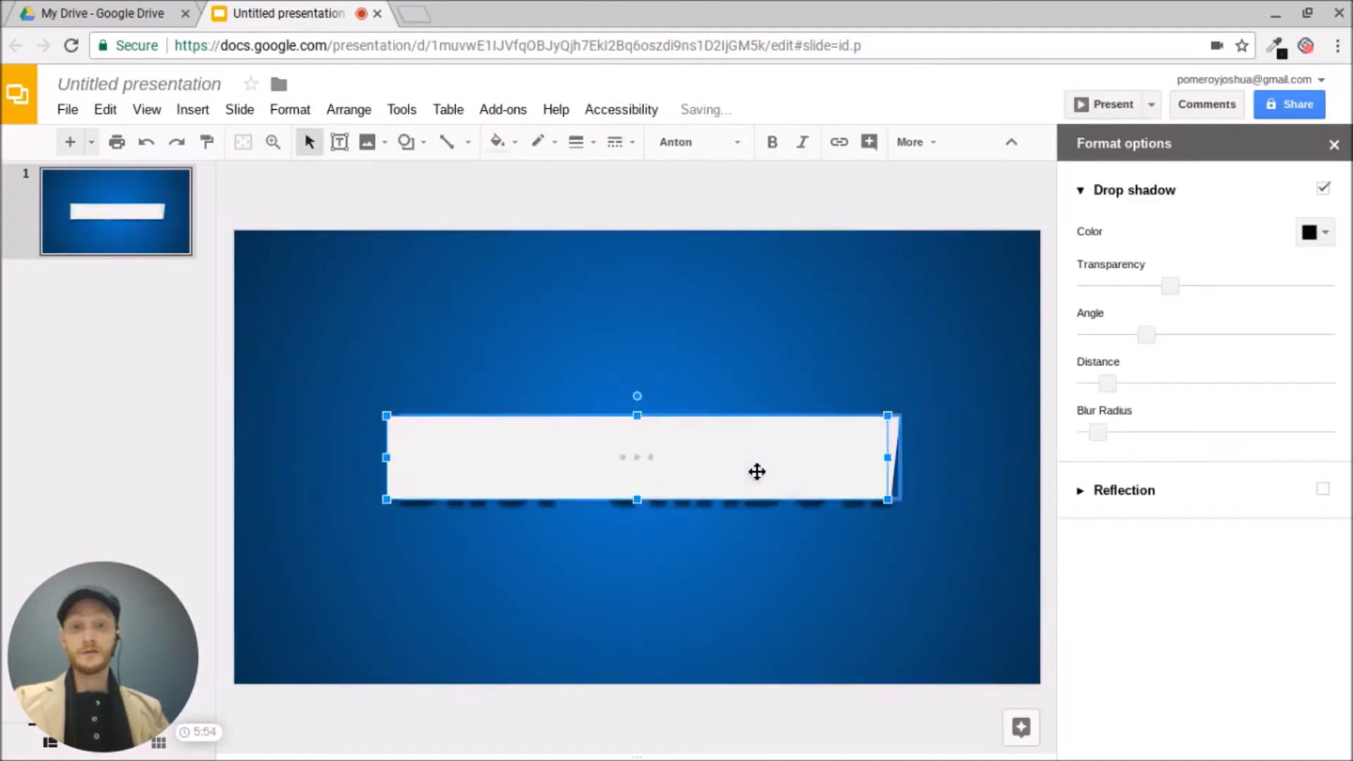
{"action": "left_click", "coordinate": [827, 224]}
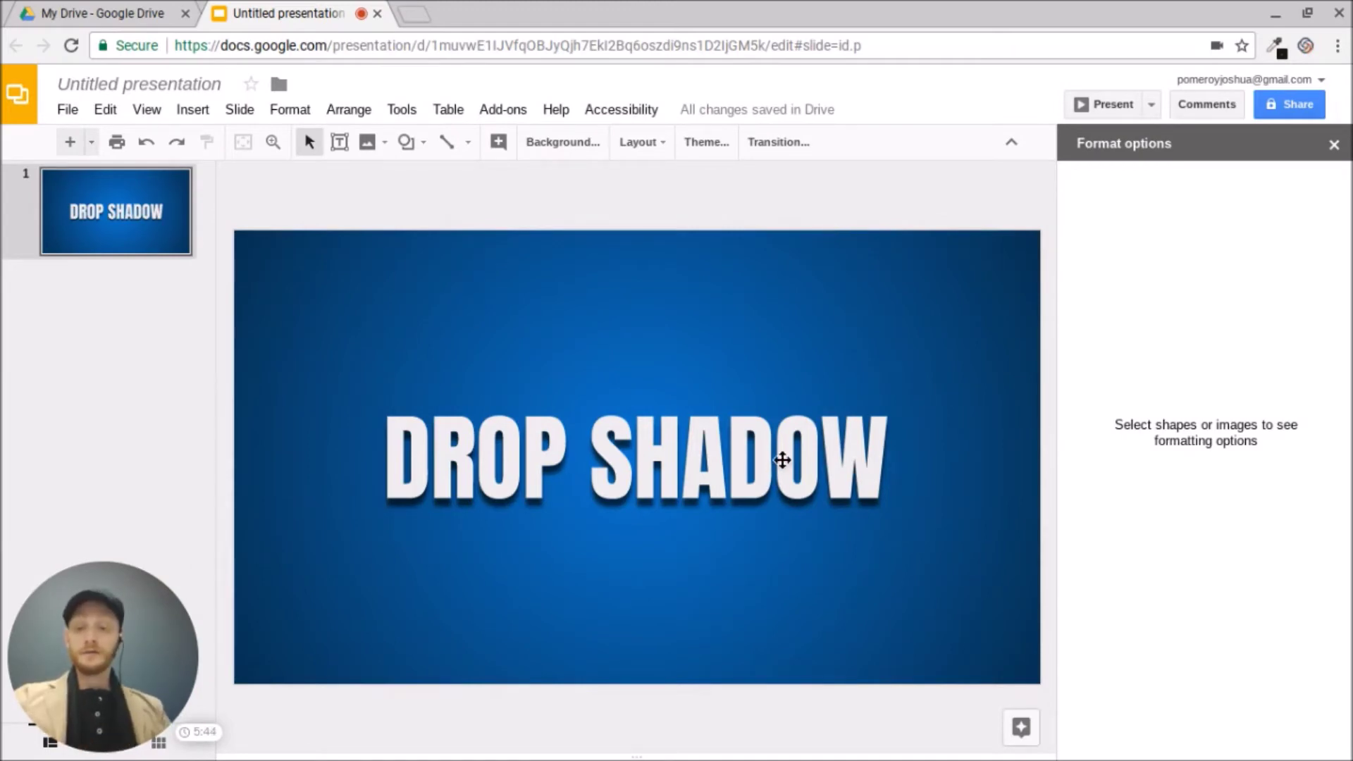
{"action": "left_click_drag", "start_coordinate": [782, 453], "coordinate": [824, 547]}
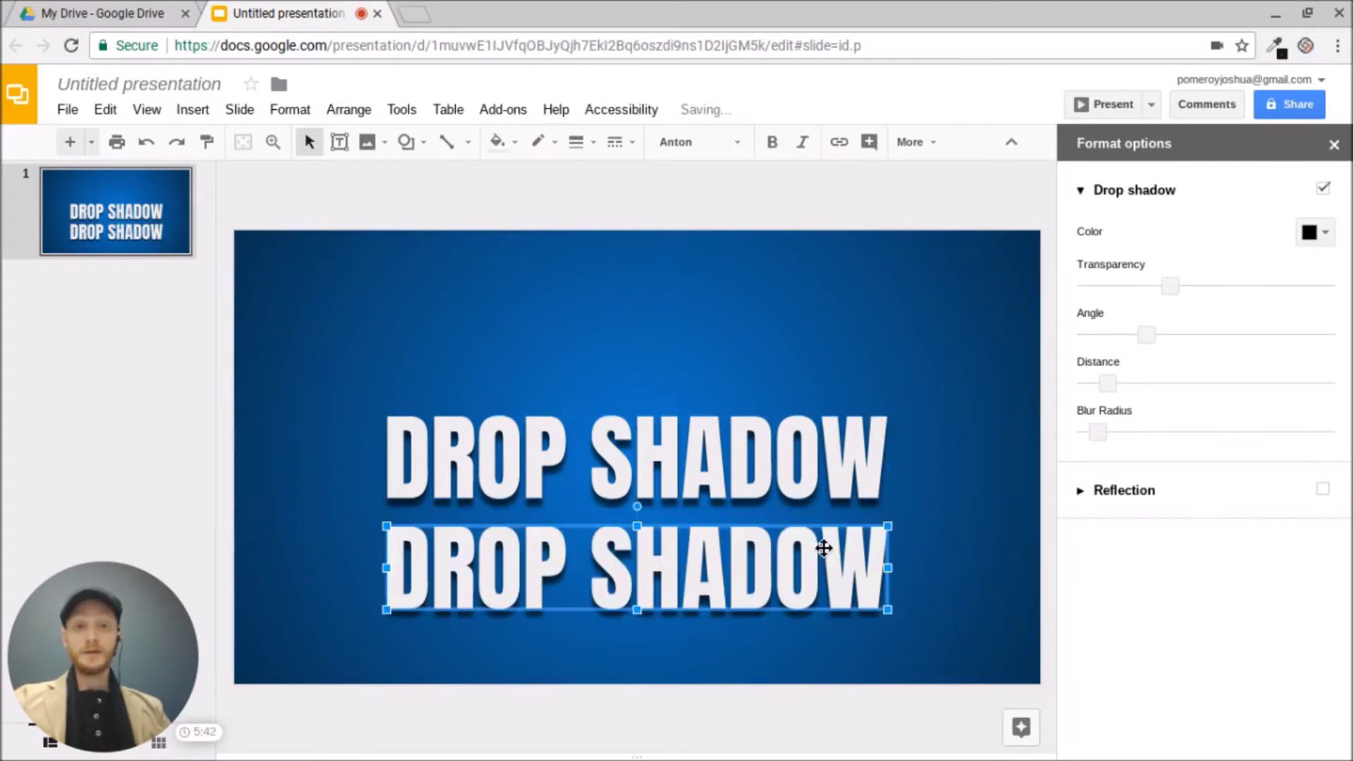
{"action": "left_click", "coordinate": [649, 219]}
{"action": "left_click_drag", "start_coordinate": [882, 191], "coordinate": [762, 500]}
{"action": "left_click", "coordinate": [832, 222]}
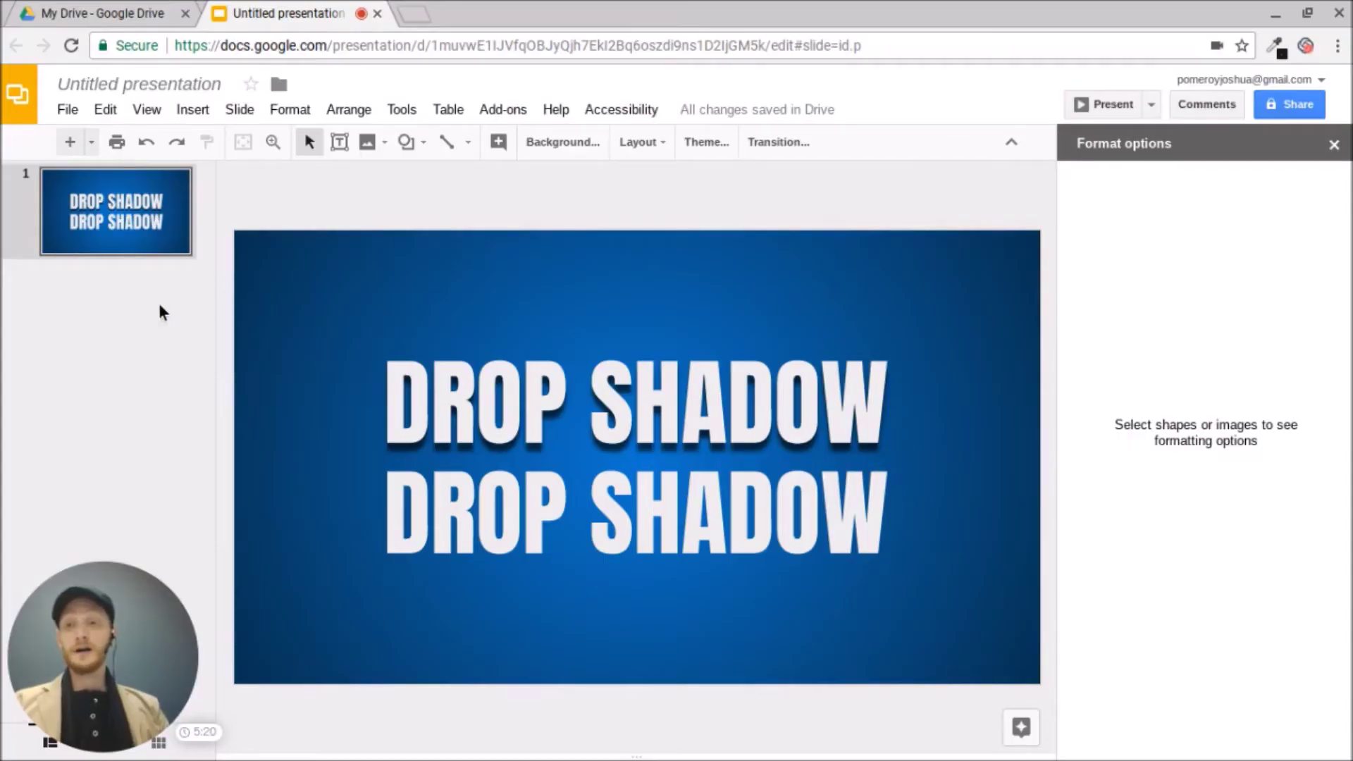
Step: Duplicate the slide, delete the second DROP SHADOW line, and centre the remaining one
{"action": "right_click", "coordinate": [143, 300]}
{"action": "right_click", "coordinate": [141, 230]}
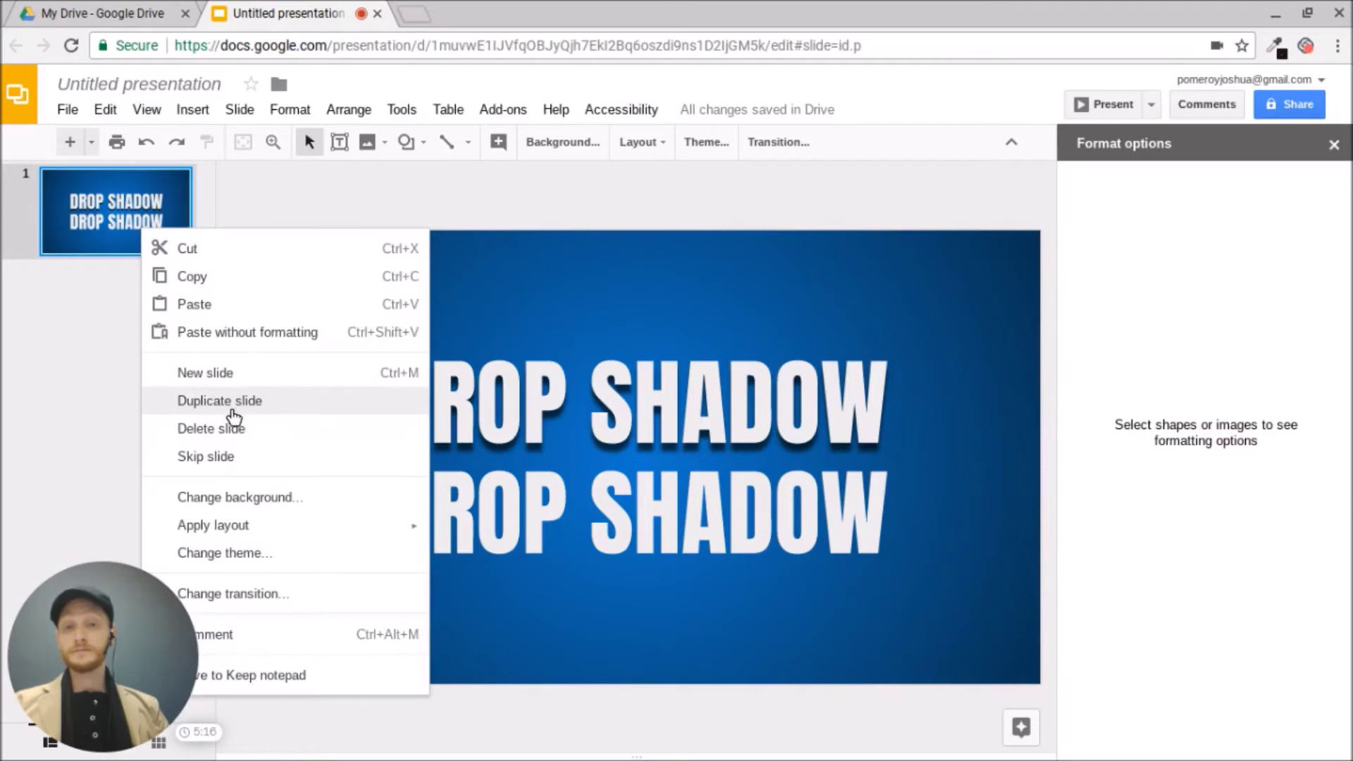
{"action": "left_click", "coordinate": [220, 401]}
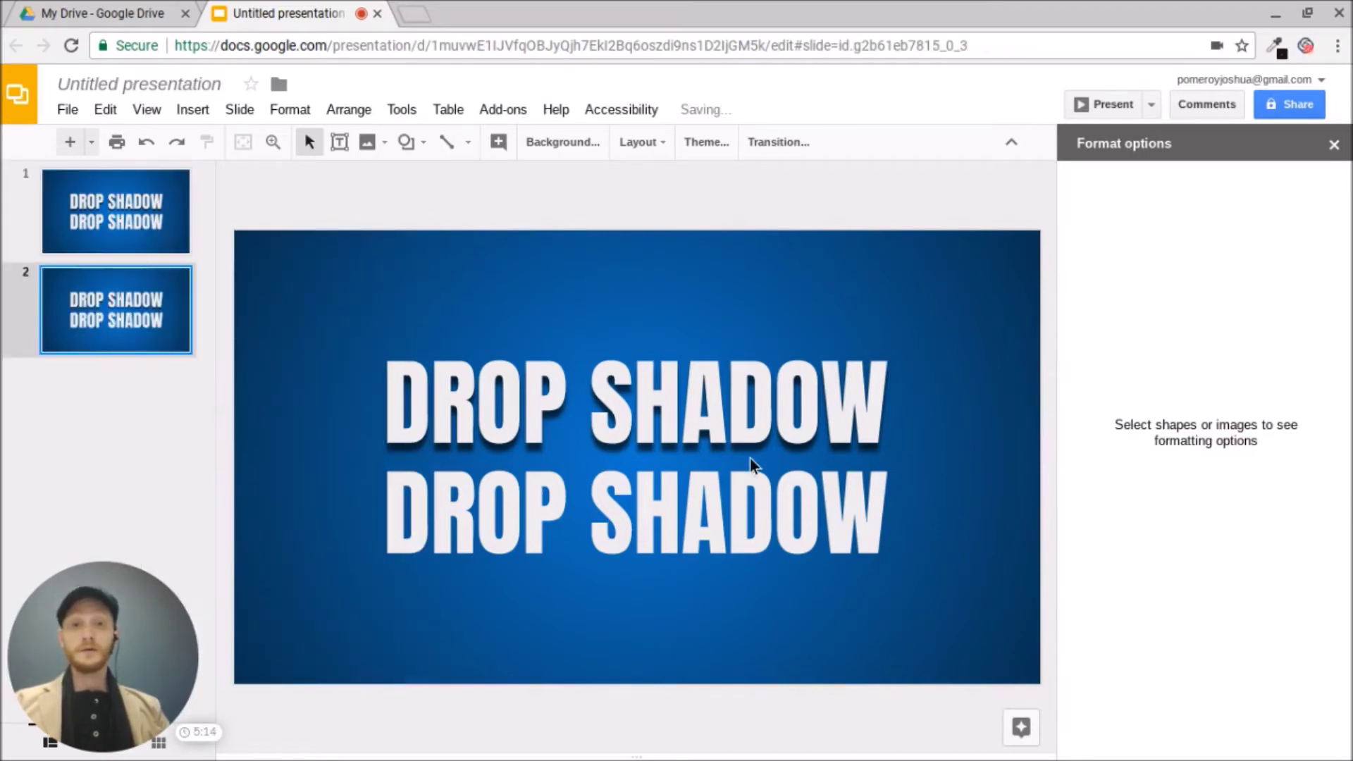
{"action": "left_click", "coordinate": [747, 525]}
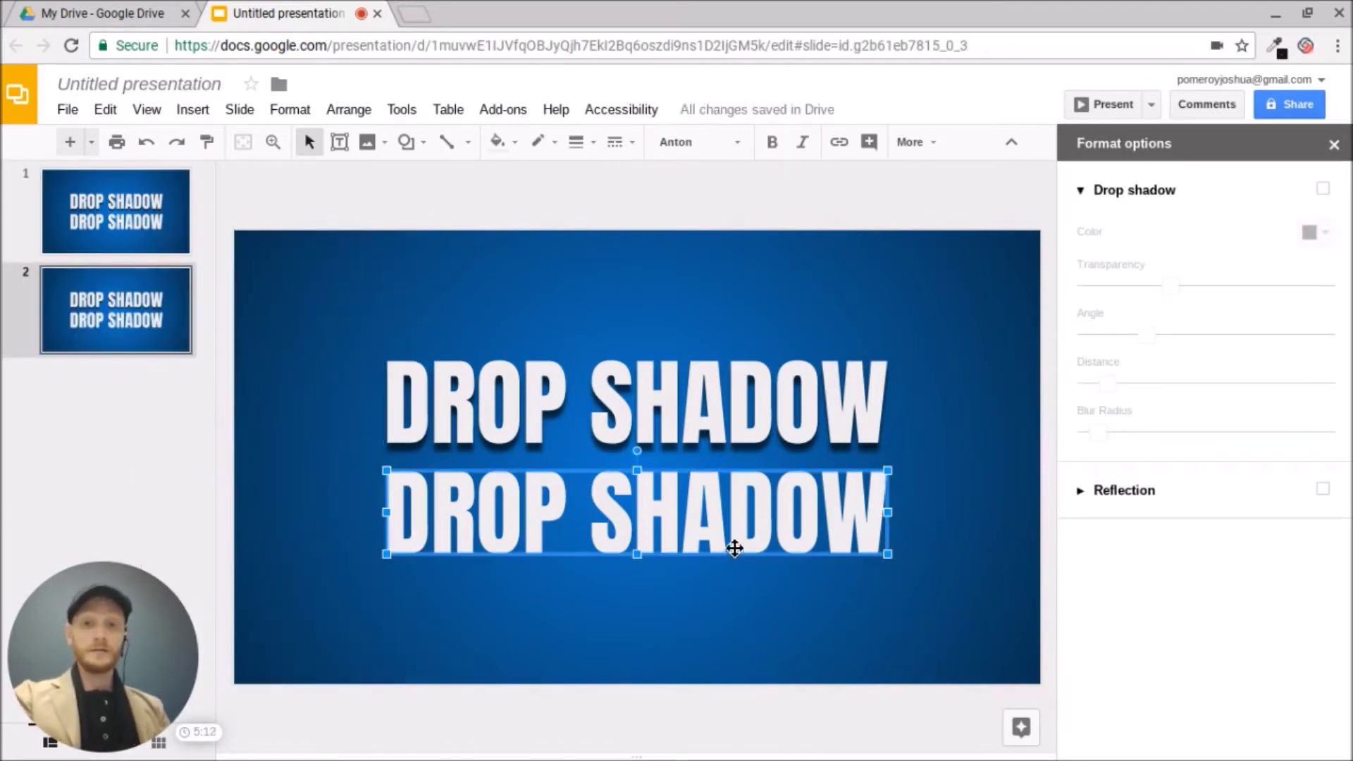
{"action": "key", "text": "Delete"}
{"action": "left_click_drag", "start_coordinate": [747, 453], "coordinate": [752, 472]}
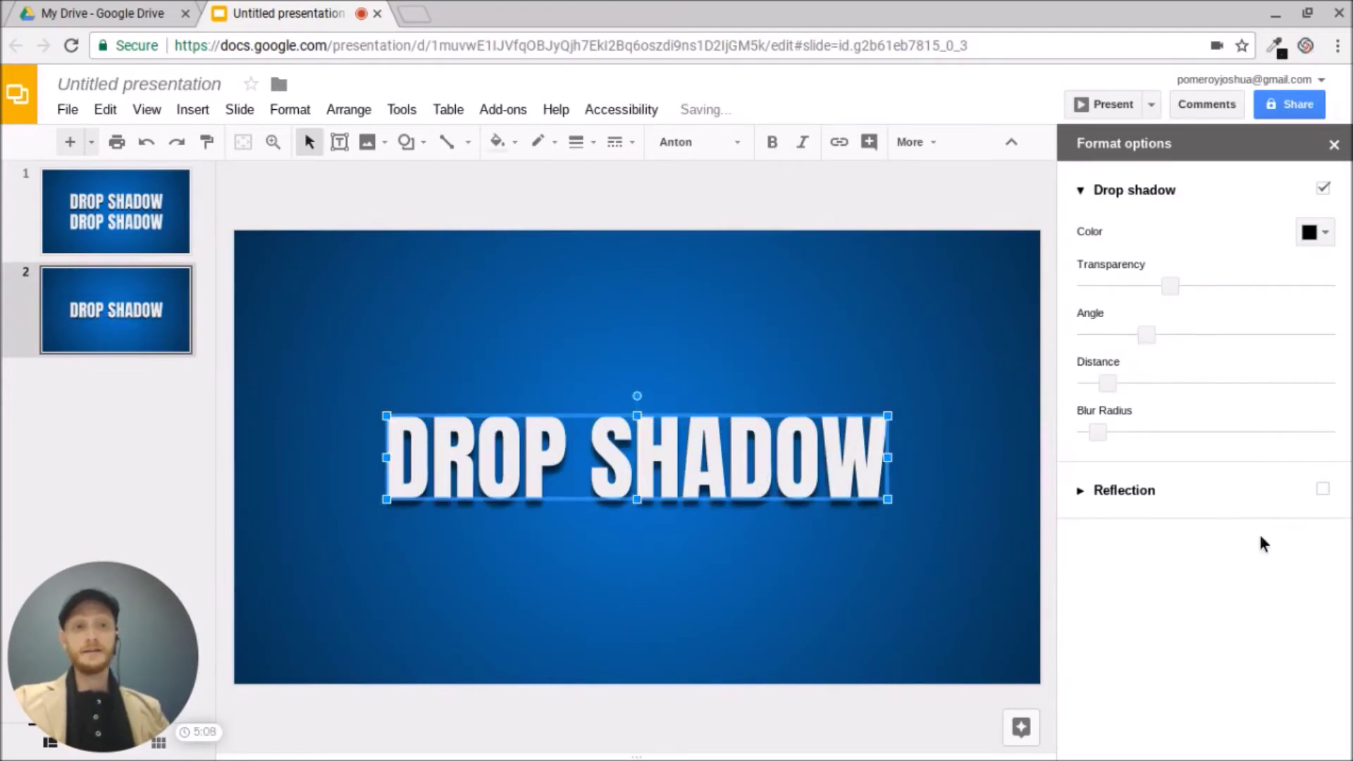
Step: Turn on a reflection, shorten the drop shadow distance, and raise its transparency to 50%
{"action": "left_click", "coordinate": [1322, 489]}
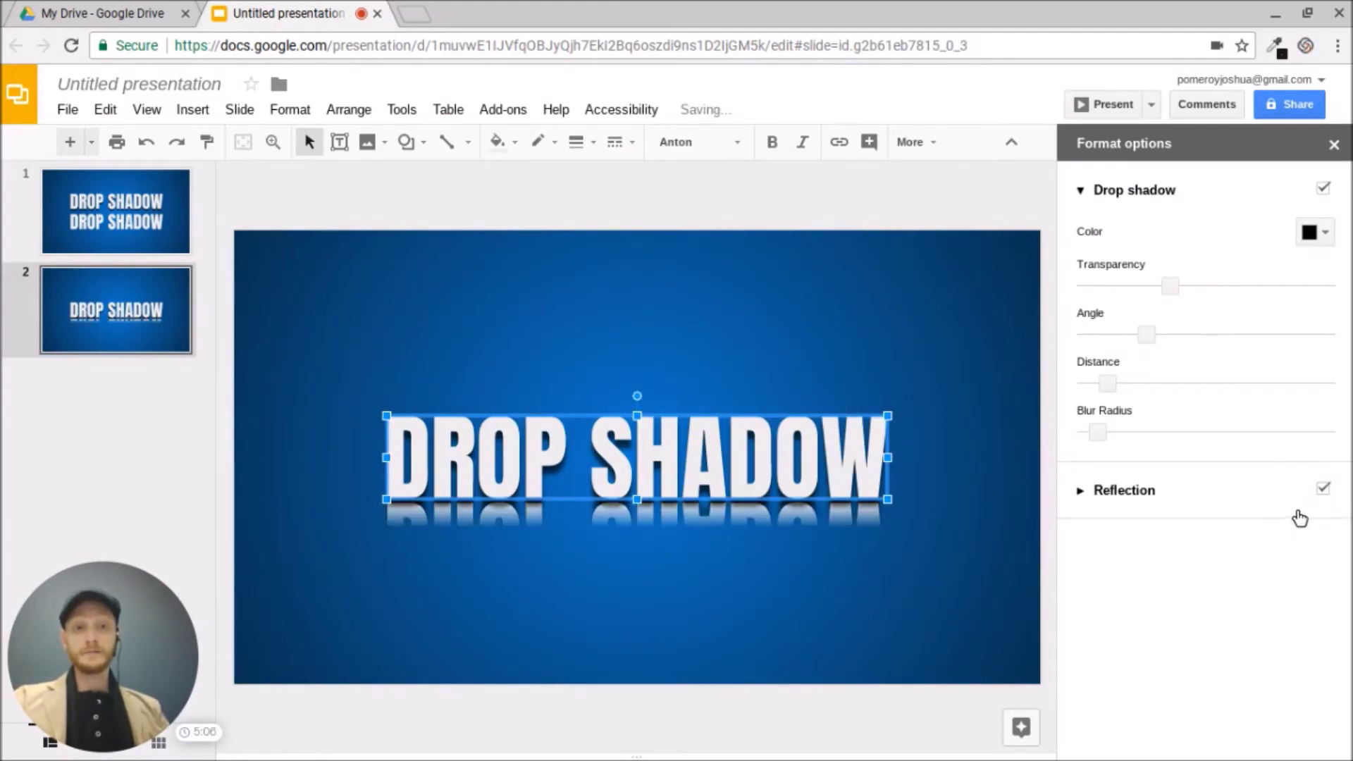
{"action": "left_click", "coordinate": [1082, 491]}
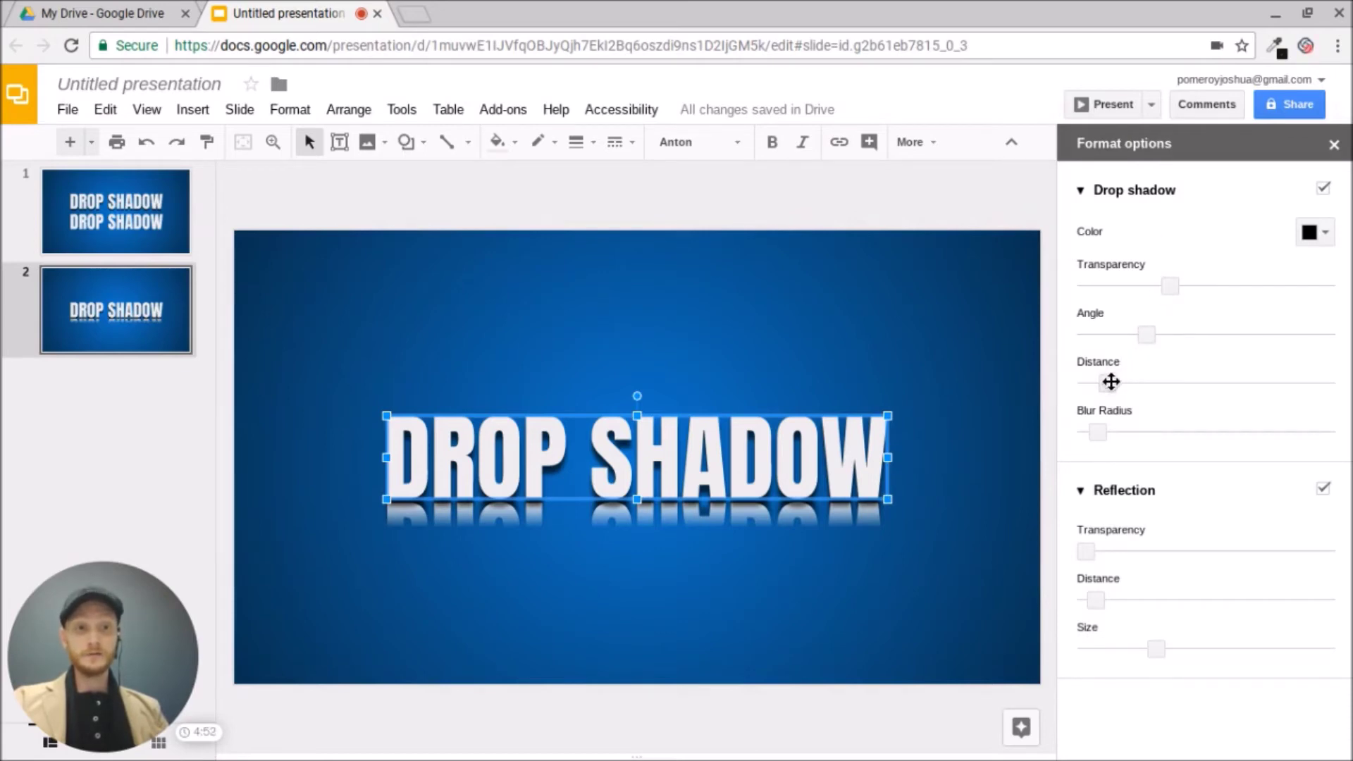
{"action": "left_click_drag", "start_coordinate": [1110, 381], "coordinate": [1099, 385]}
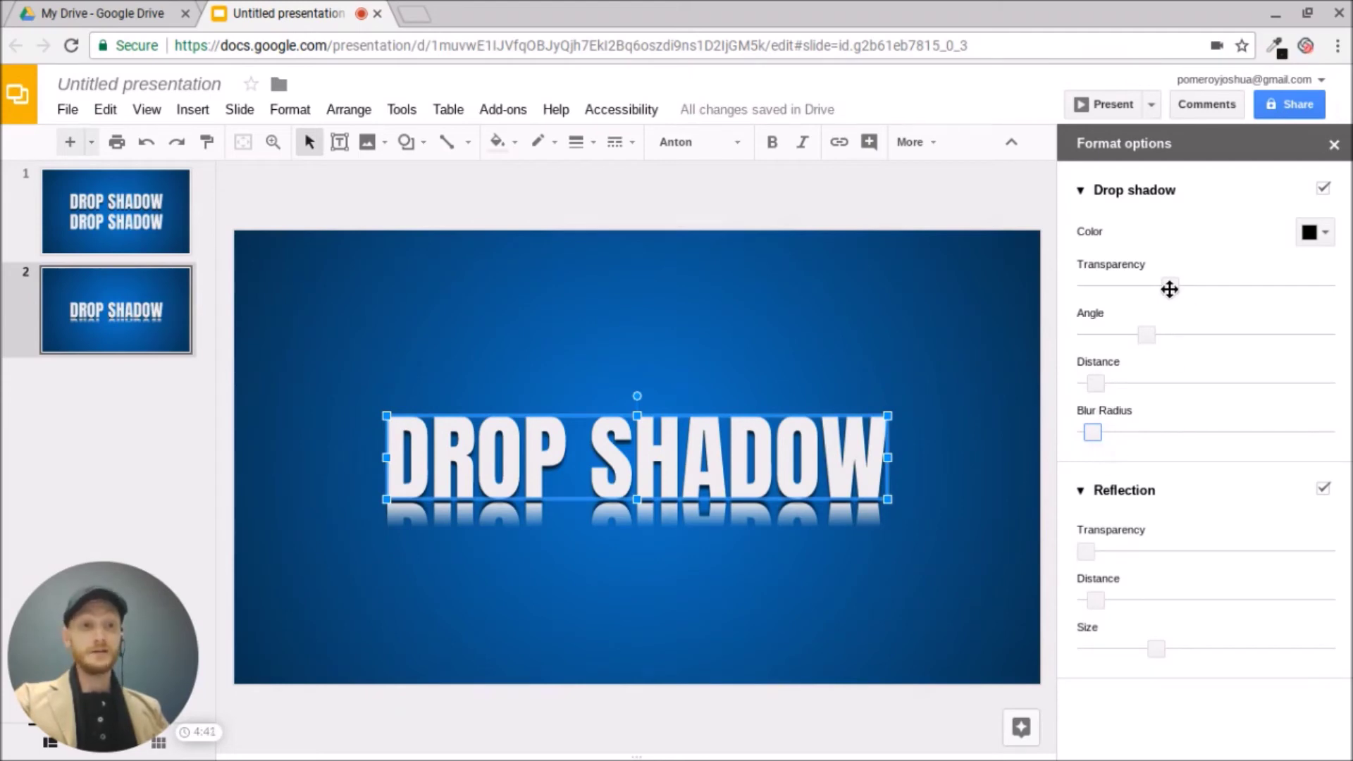
{"action": "left_click_drag", "start_coordinate": [1169, 286], "coordinate": [1207, 289]}
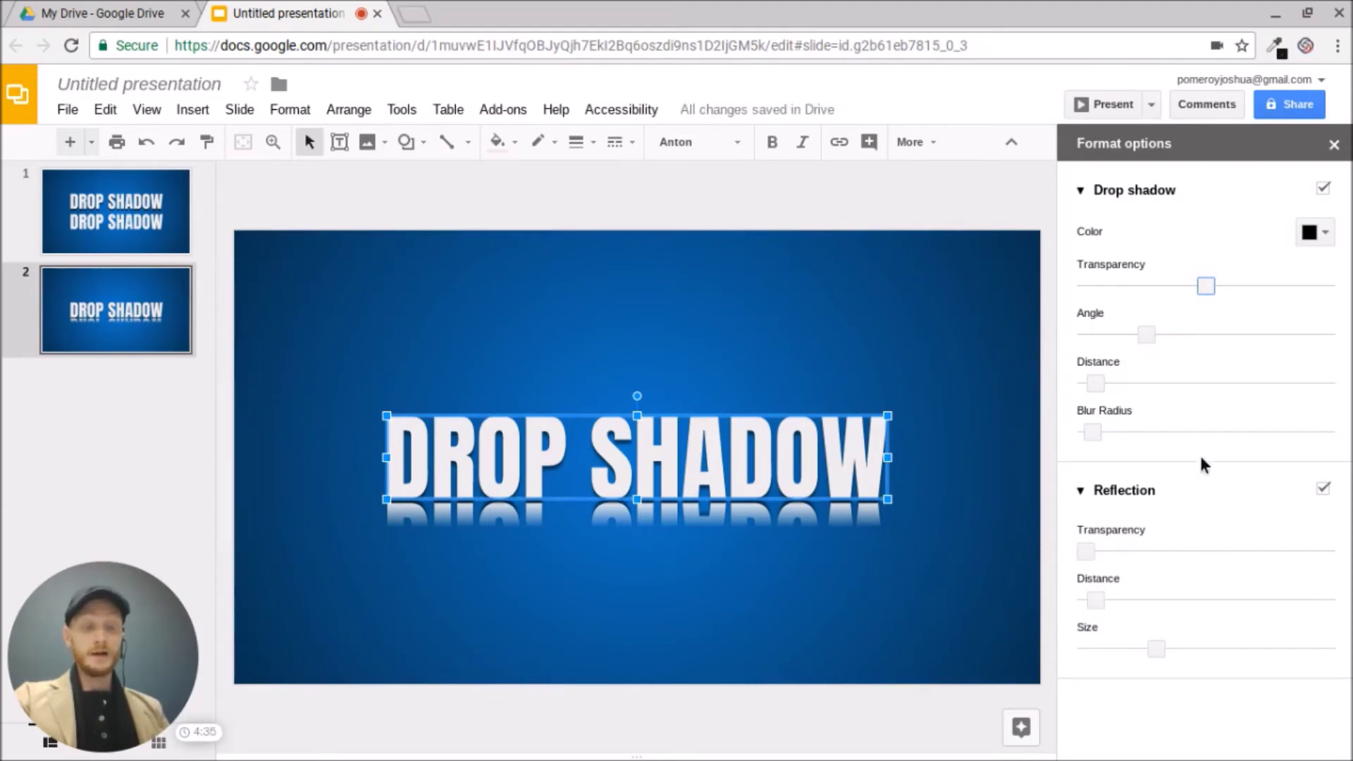
Step: Increase the reflection's transparency, push it further below the text, and enlarge its size
{"action": "left_click_drag", "start_coordinate": [1085, 552], "coordinate": [1200, 564]}
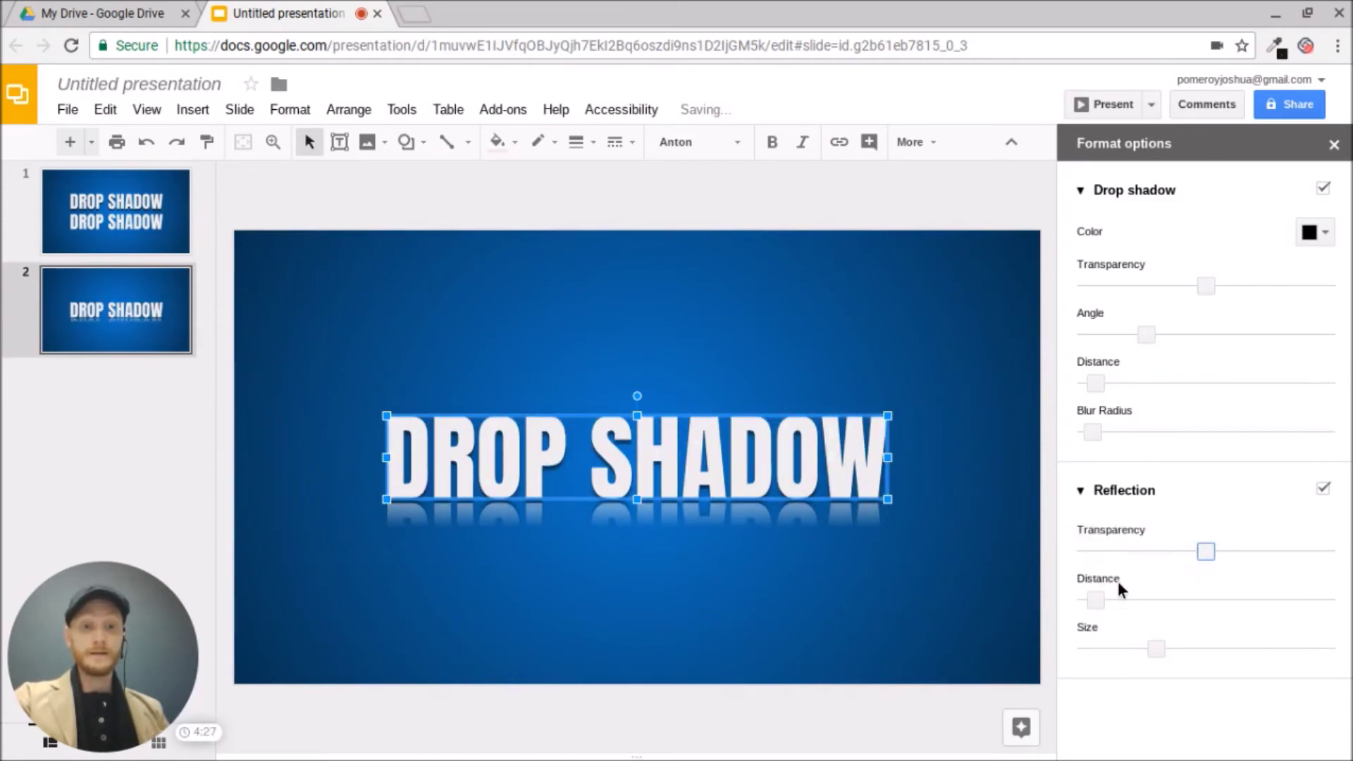
{"action": "mouse_move", "coordinate": [1101, 605]}
{"action": "left_mouse_down"}
{"action": "mouse_move", "coordinate": [1191, 612]}
{"action": "mouse_move", "coordinate": [1208, 599]}
{"action": "mouse_move", "coordinate": [1104, 621]}
{"action": "left_mouse_up"}
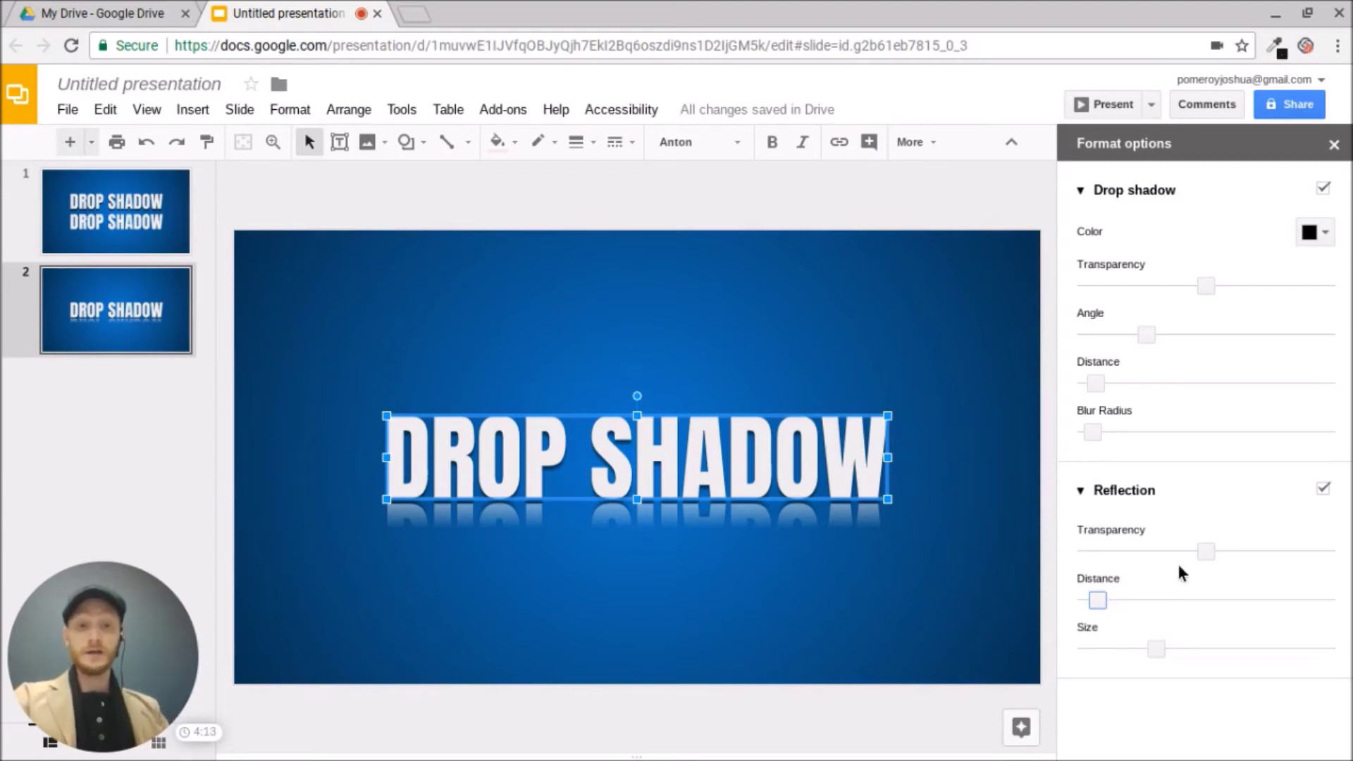
{"action": "left_click", "coordinate": [1098, 601]}
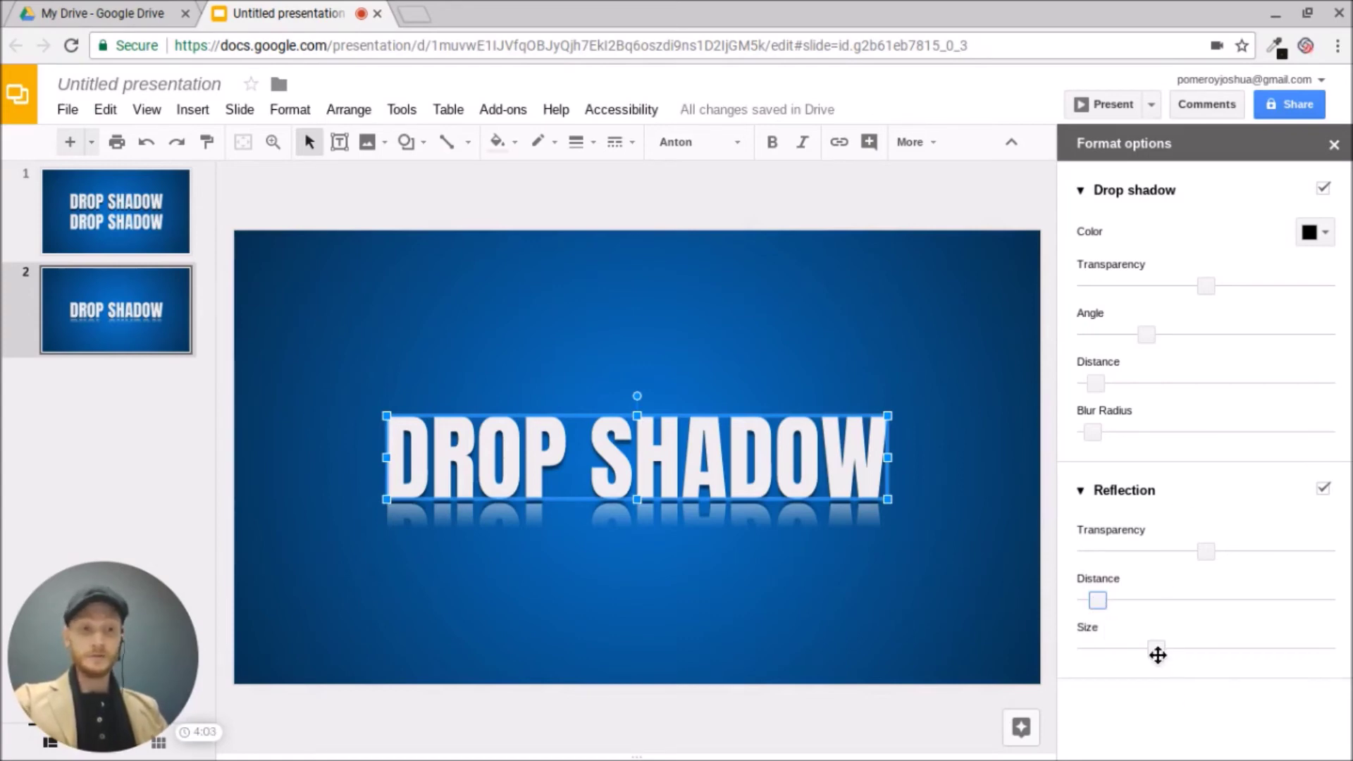
{"action": "left_click_drag", "start_coordinate": [1158, 655], "coordinate": [1213, 658]}
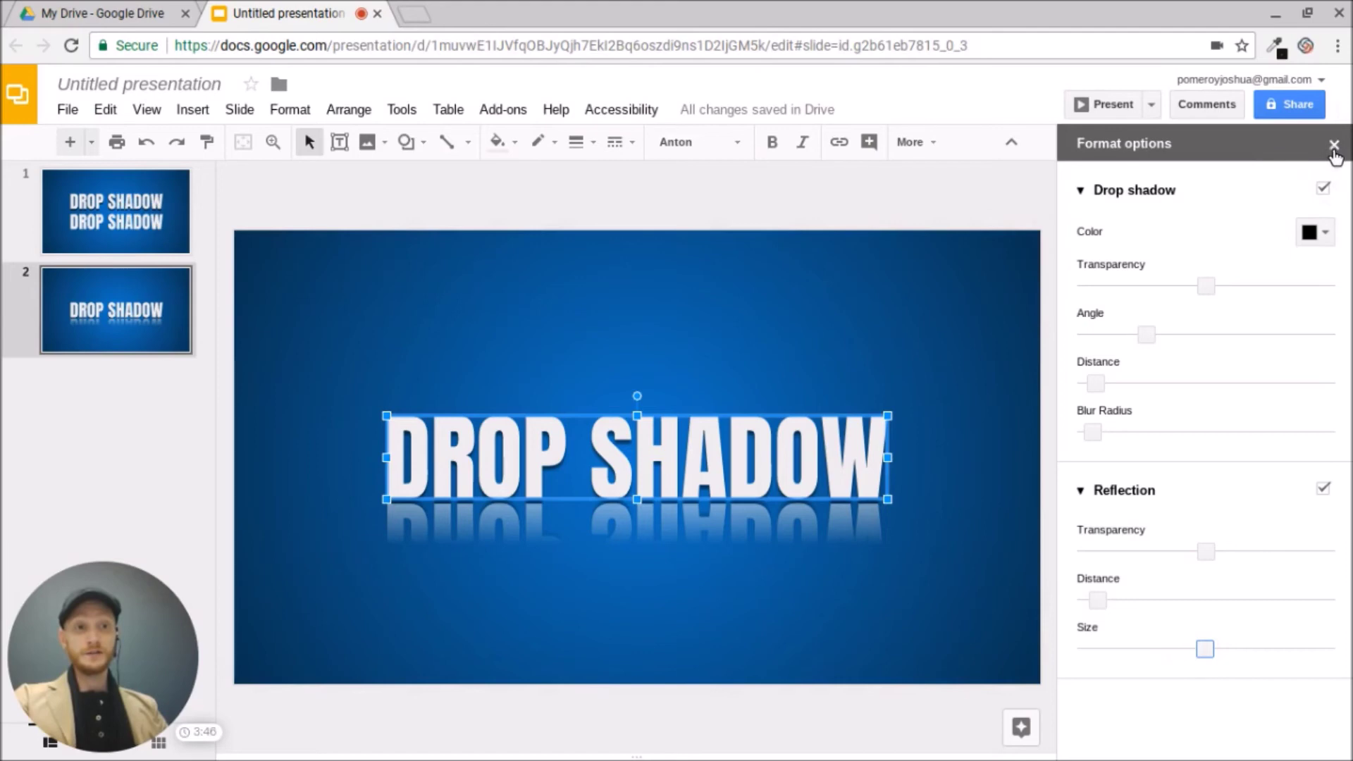
Step: Close Format options, undo an accidental move, and re-centre the DROP SHADOW text box
{"action": "left_click", "coordinate": [1334, 146]}
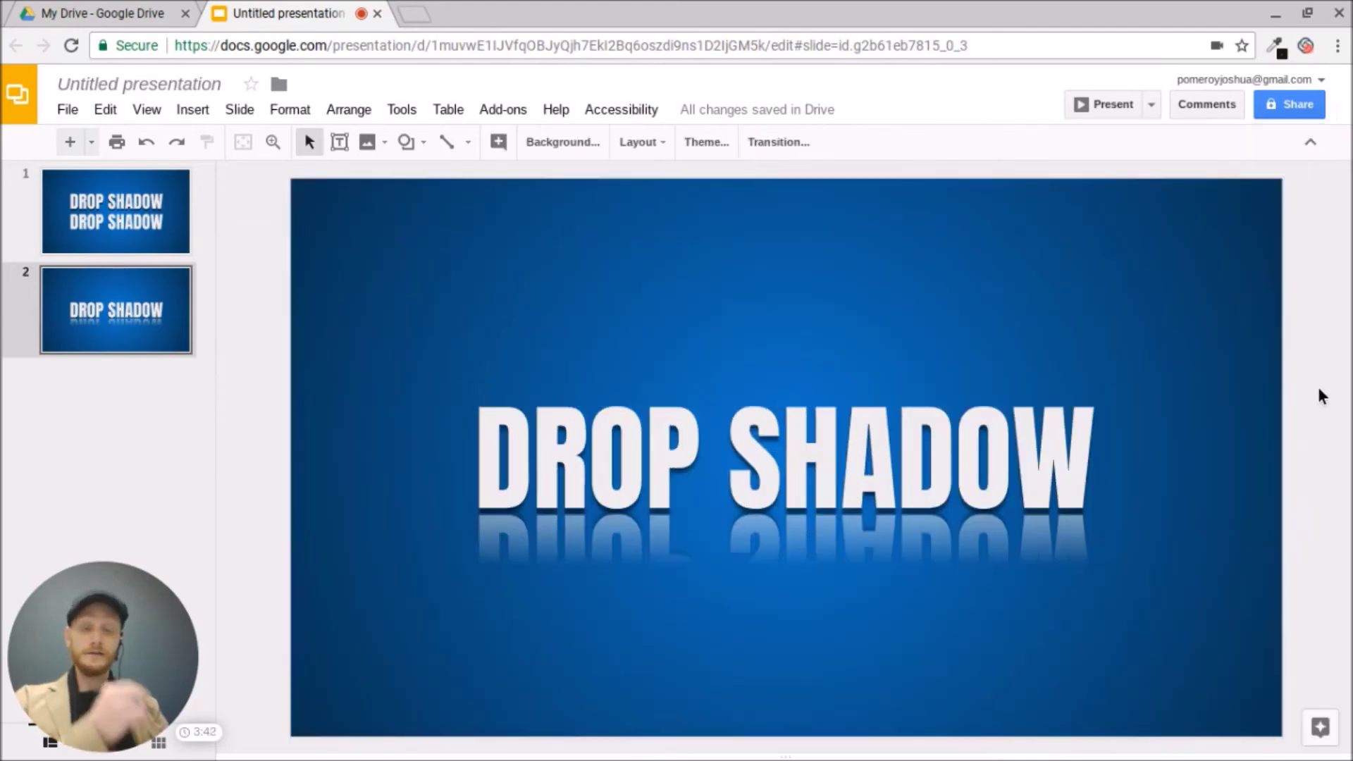
{"action": "left_click_drag", "start_coordinate": [831, 468], "coordinate": [904, 340]}
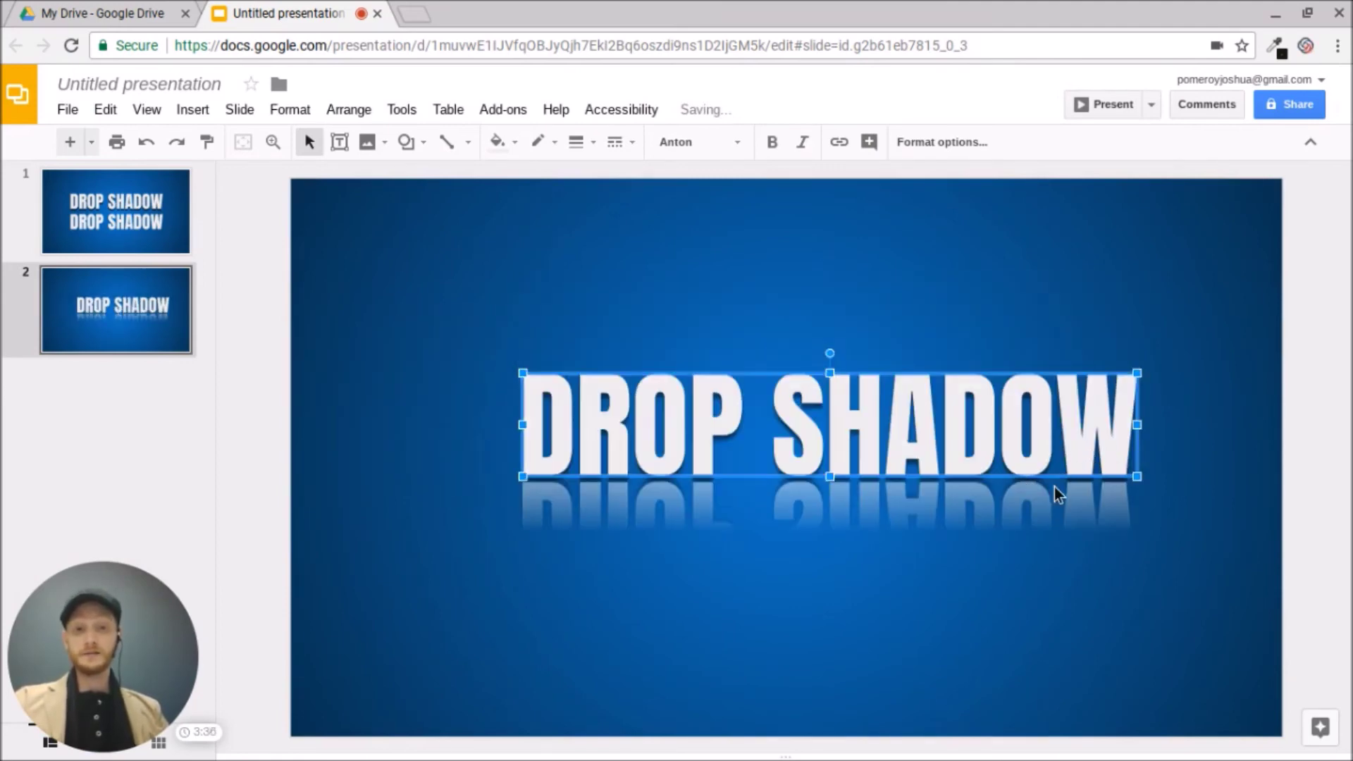
{"action": "key", "text": "ctrl+z"}
{"action": "key", "text": "ctrl+z"}
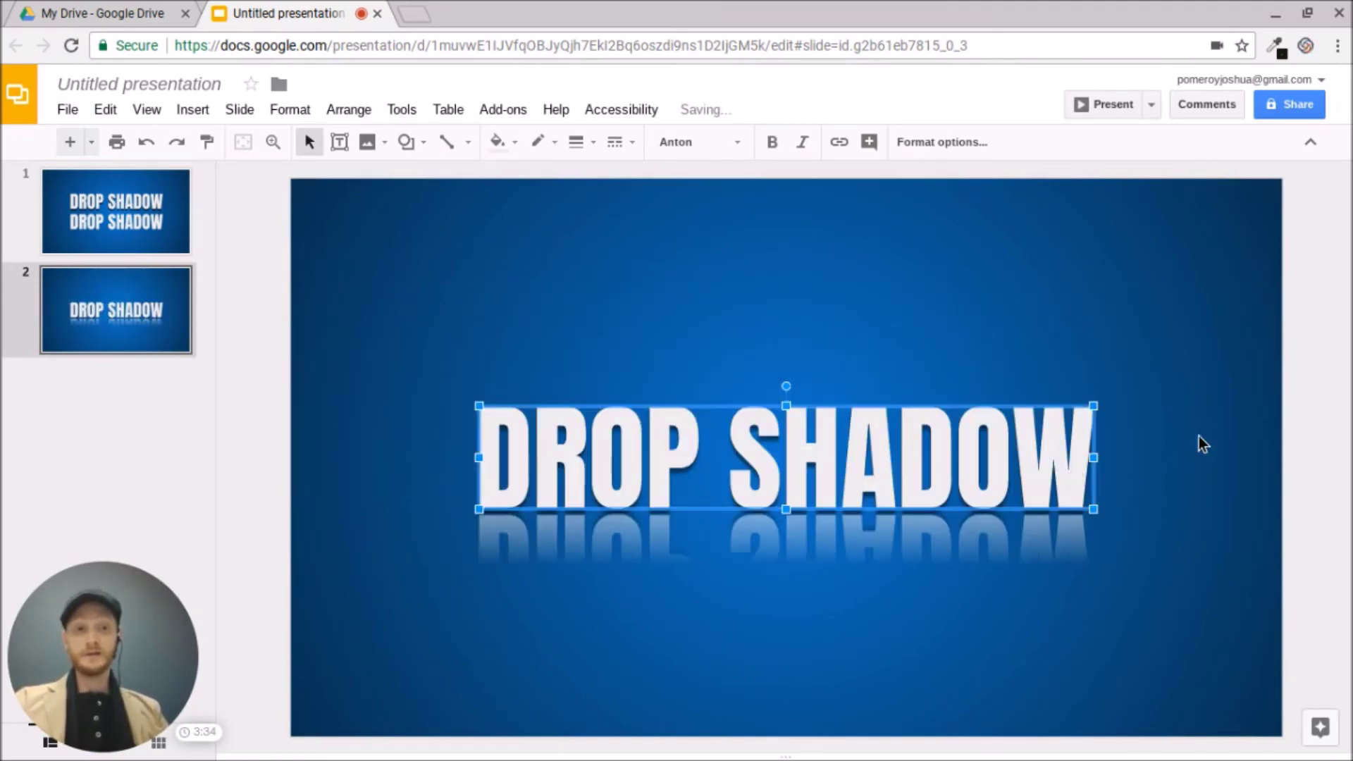
{"action": "left_click", "coordinate": [1305, 392]}
{"action": "mouse_move", "coordinate": [1013, 453]}
{"action": "left_mouse_down"}
{"action": "mouse_move", "coordinate": [1015, 435]}
{"action": "mouse_move", "coordinate": [1012, 447]}
{"action": "left_mouse_up"}
{"action": "left_click", "coordinate": [1262, 394]}
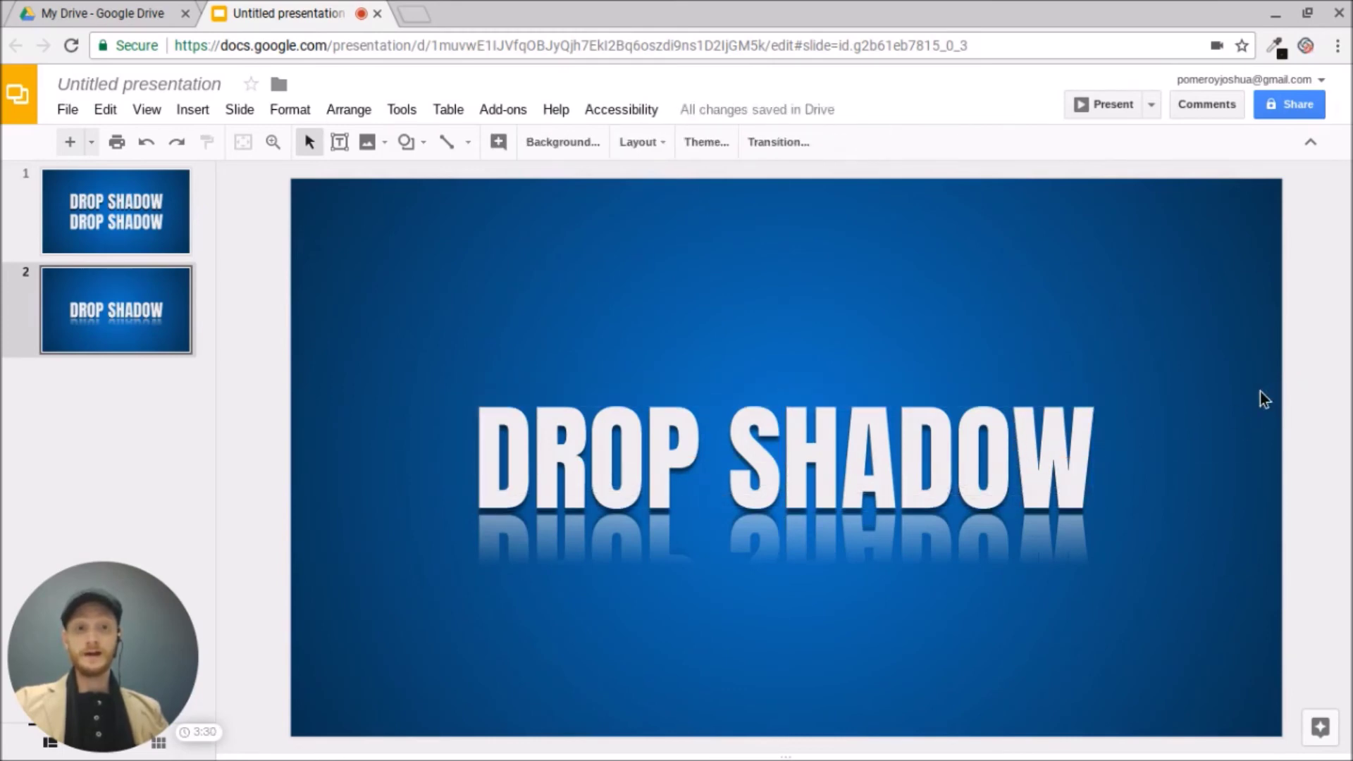
{"action": "left_click", "coordinate": [855, 453]}
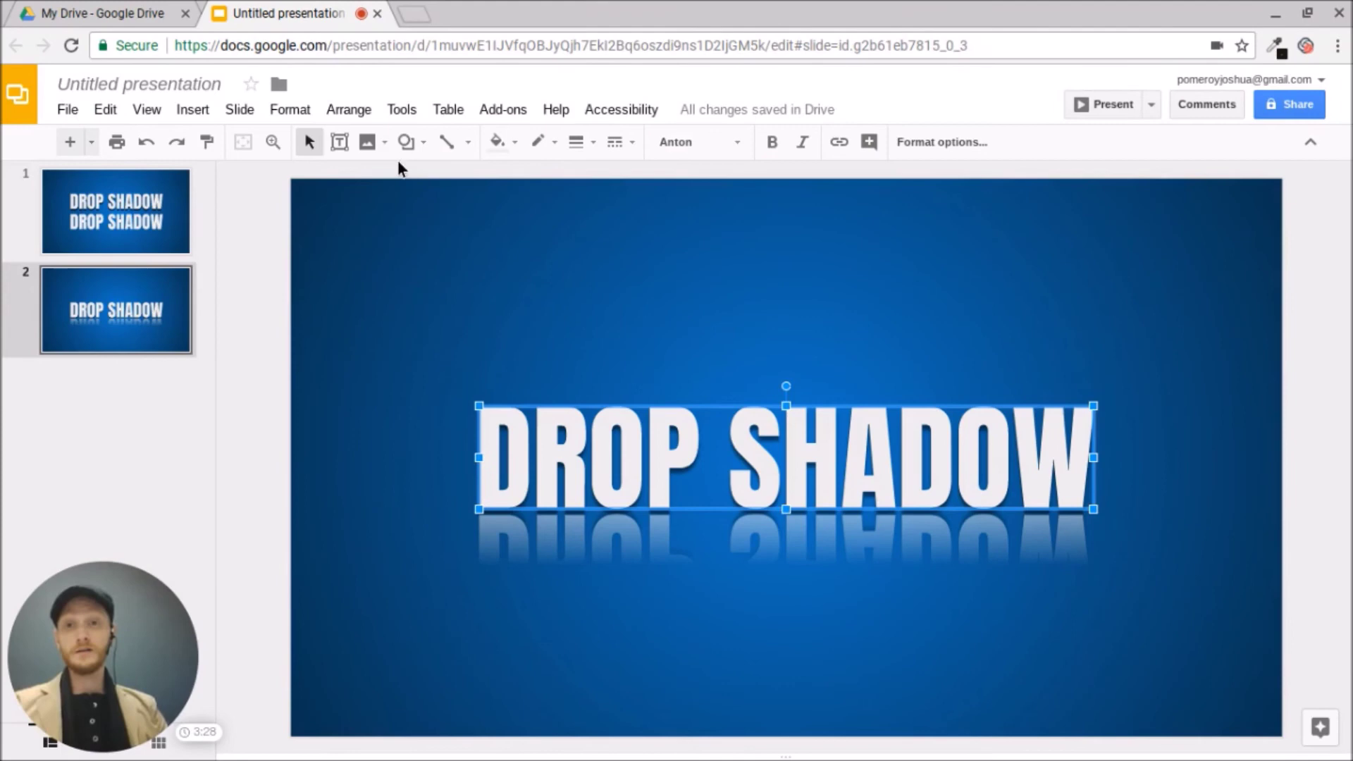
Step: Fill the DROP SHADOW text with the white linear gradient and preview it
{"action": "left_click", "coordinate": [502, 142]}
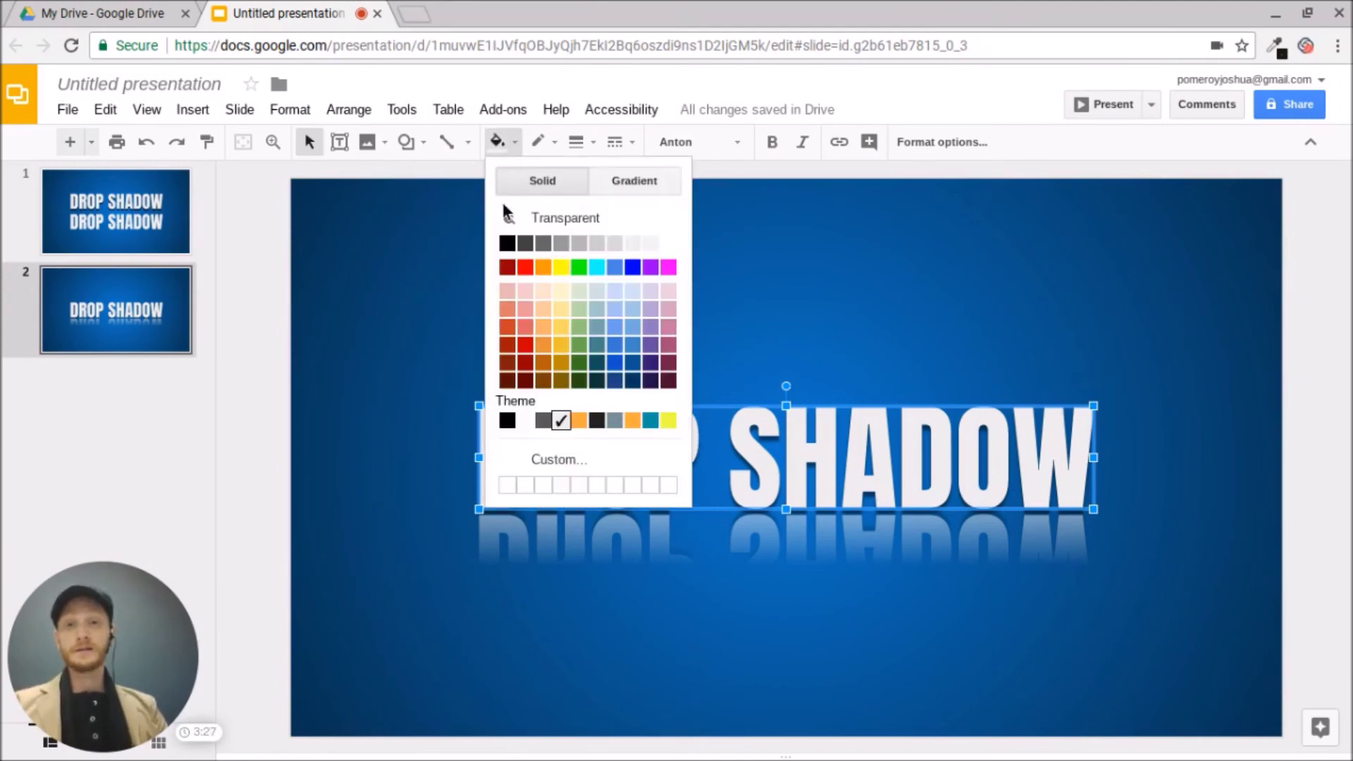
{"action": "left_click", "coordinate": [641, 182]}
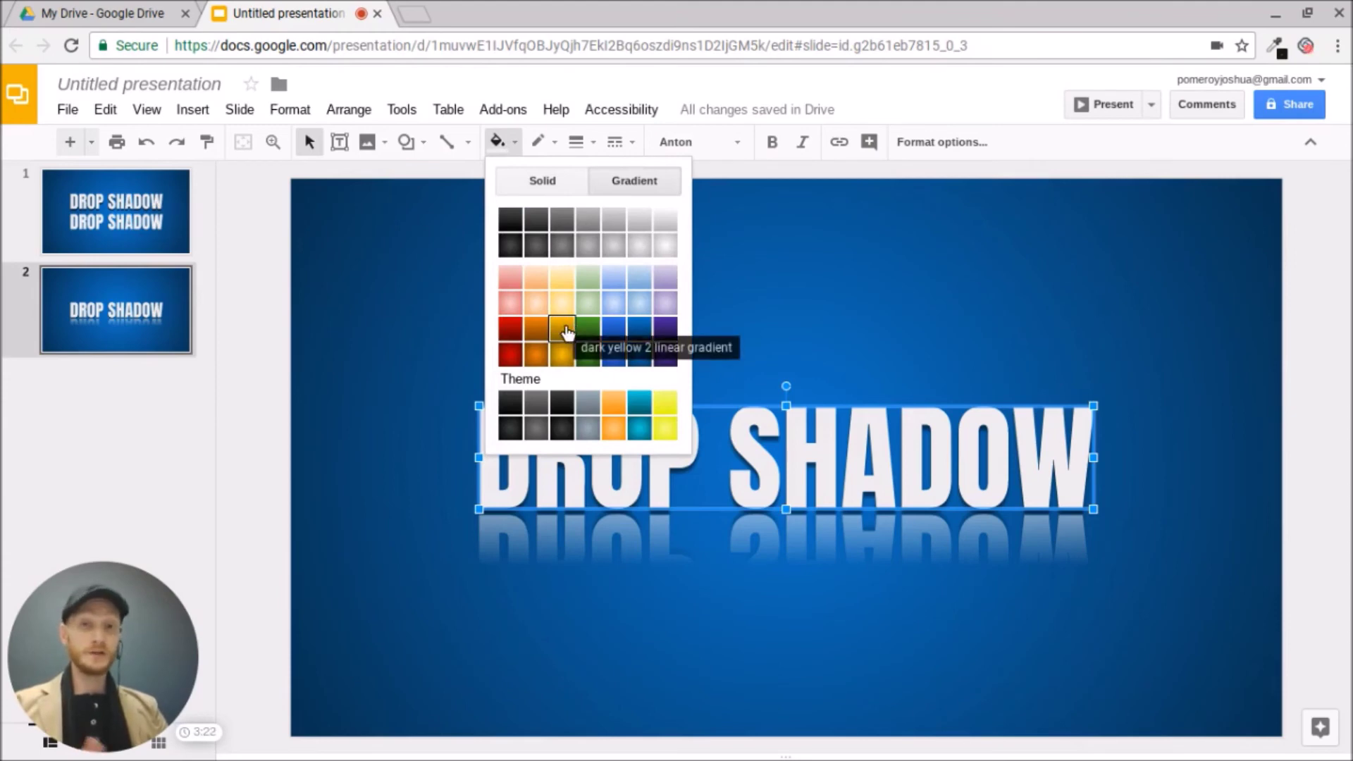
{"action": "left_click", "coordinate": [665, 227]}
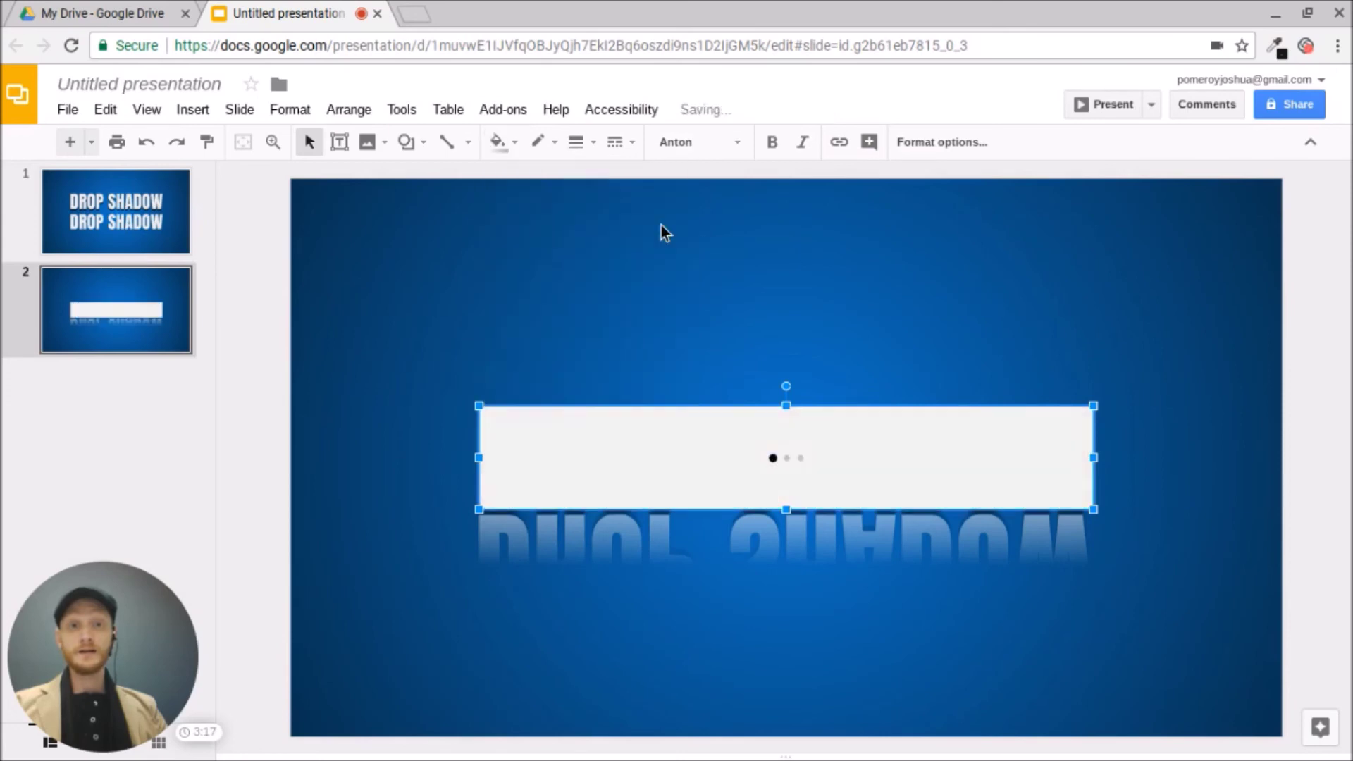
{"action": "left_click", "coordinate": [347, 339]}
{"action": "left_click", "coordinate": [826, 507]}
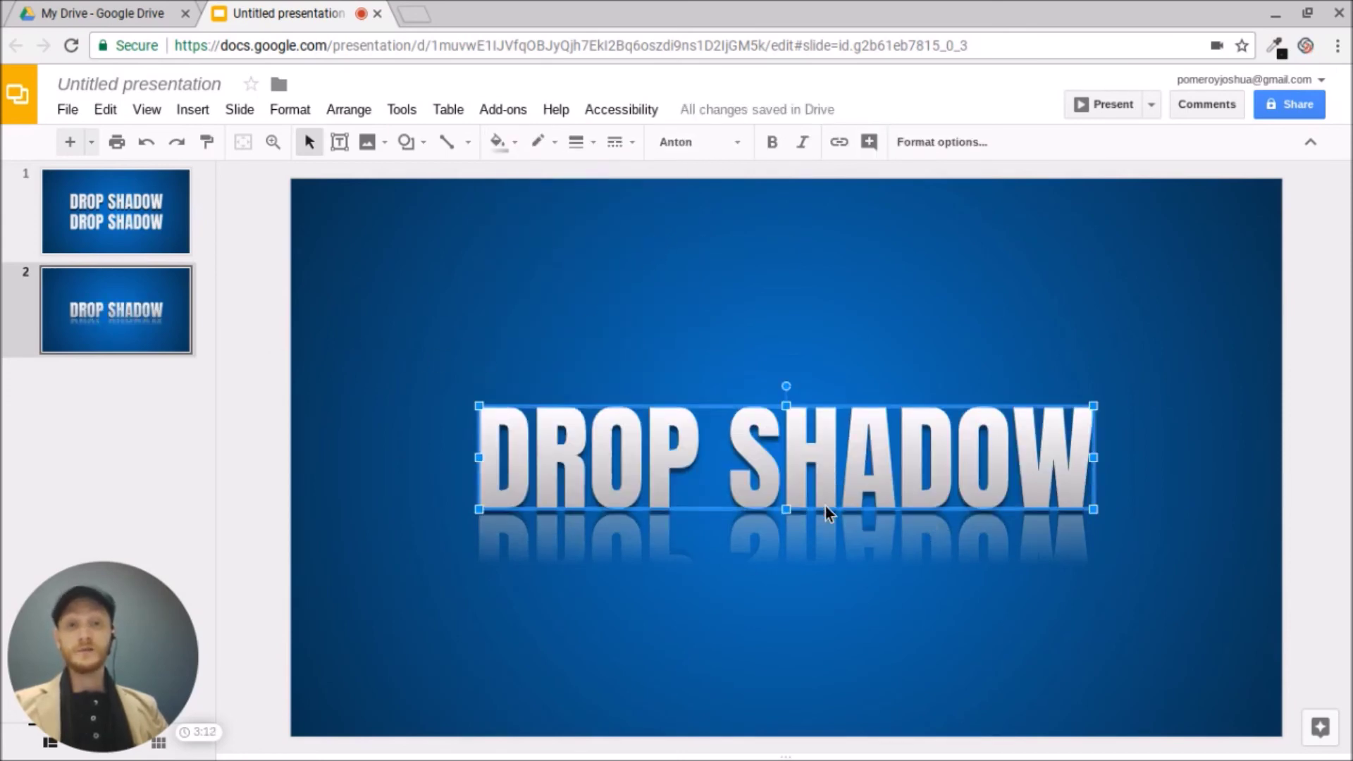
{"action": "left_click", "coordinate": [409, 370]}
{"action": "left_click", "coordinate": [680, 464]}
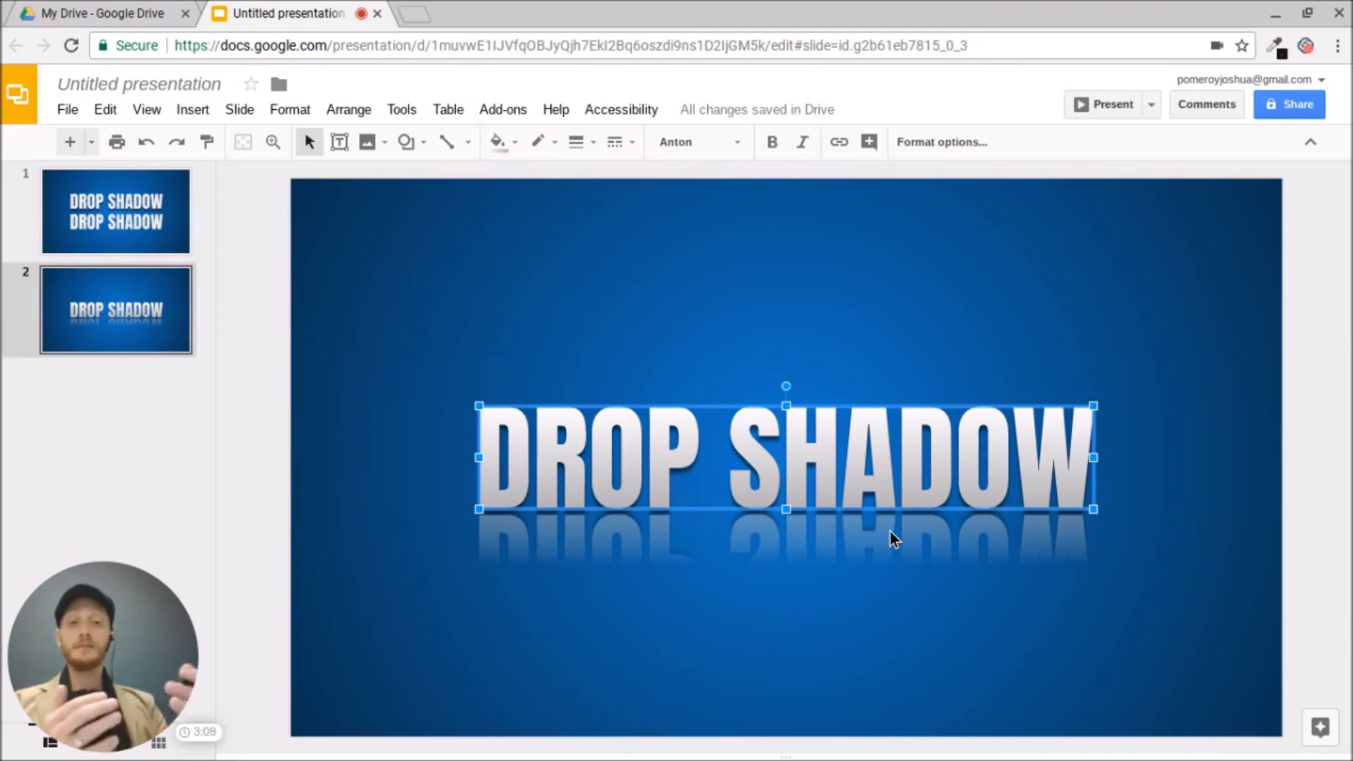
{"action": "left_click", "coordinate": [272, 336]}
{"action": "left_click", "coordinate": [666, 488]}
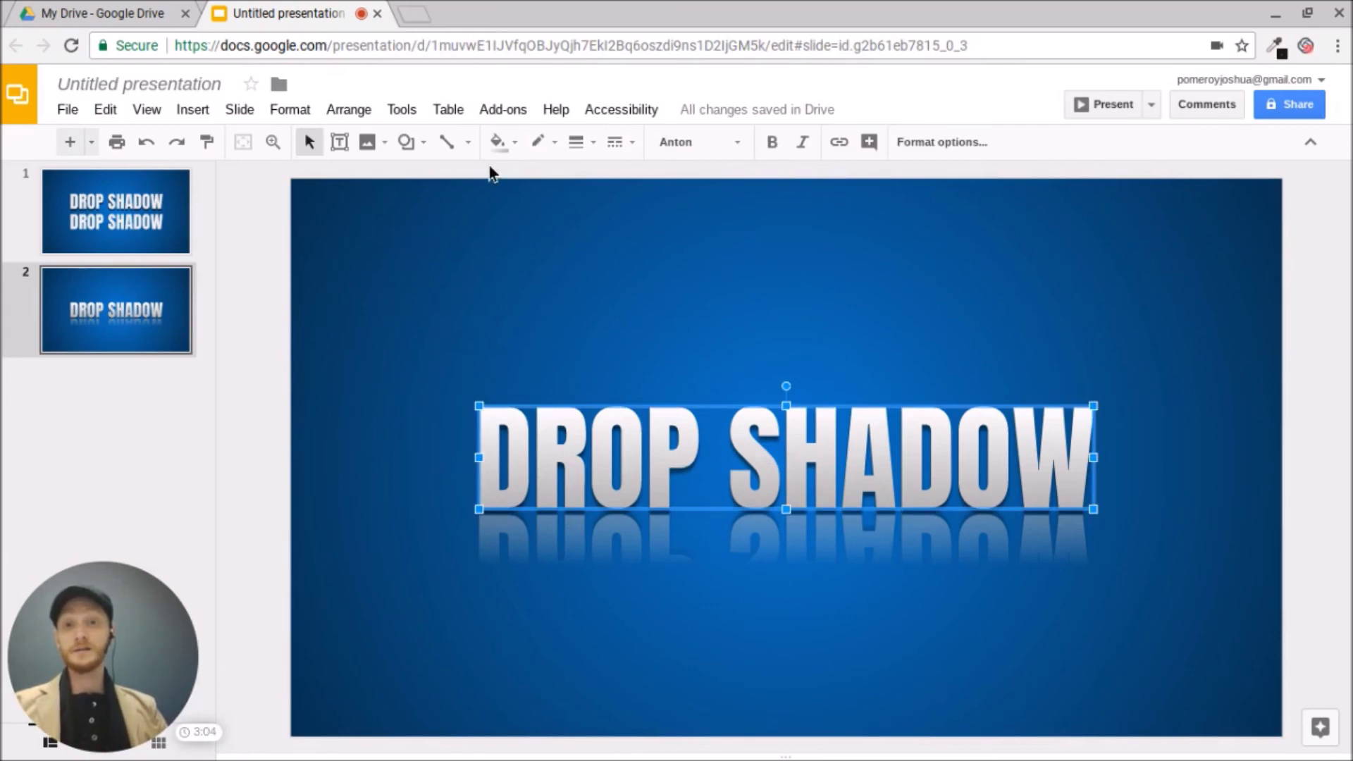
Step: Try a yellow fill on the text, then reopen the fill colour choices
{"action": "left_click", "coordinate": [498, 142]}
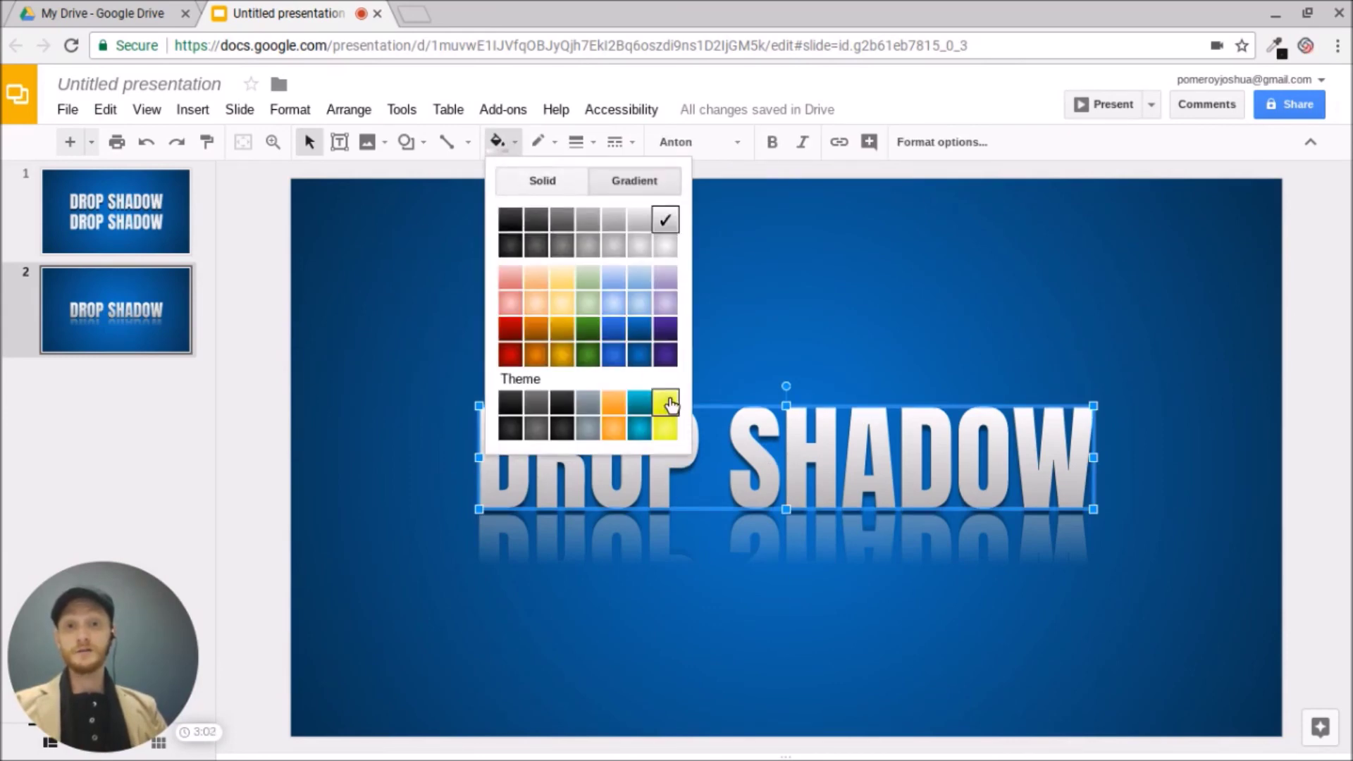
{"action": "left_click", "coordinate": [667, 403]}
{"action": "left_click", "coordinate": [262, 383]}
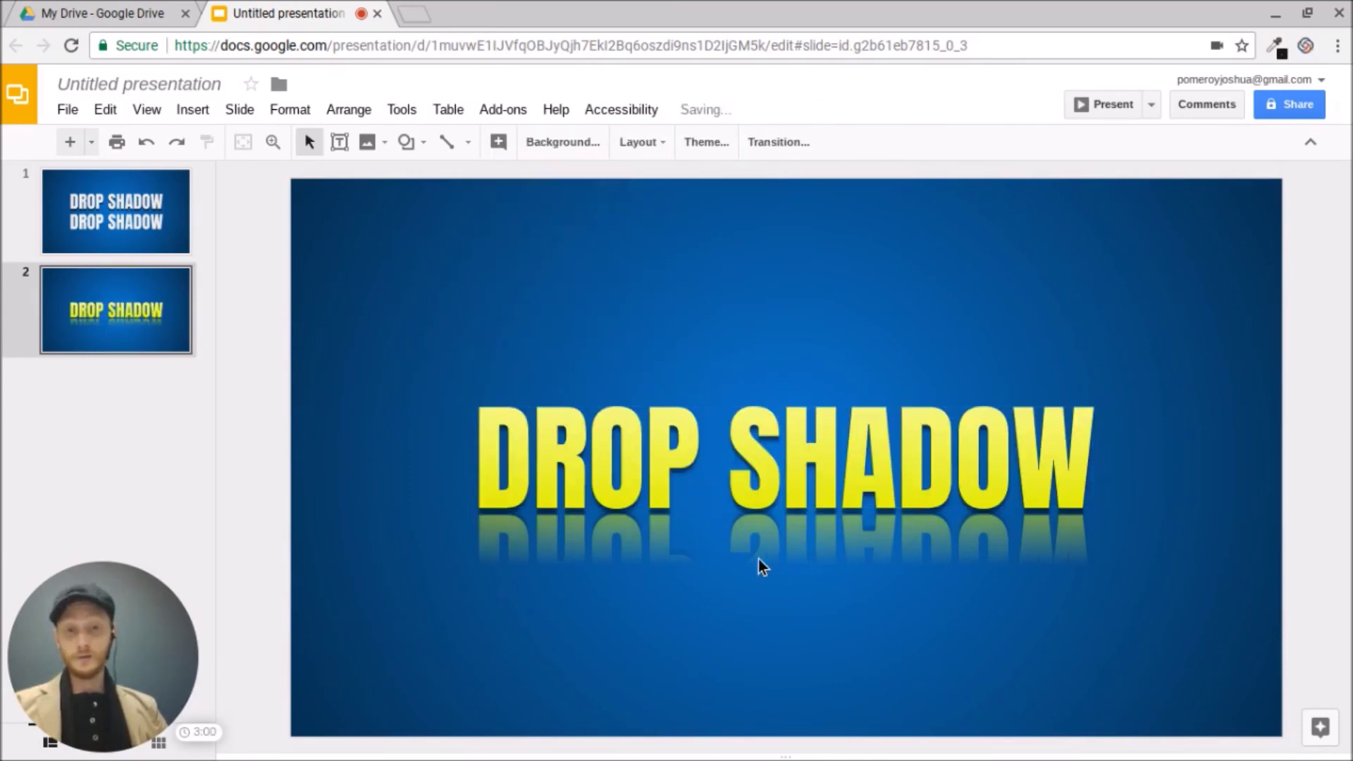
{"action": "left_click", "coordinate": [770, 463]}
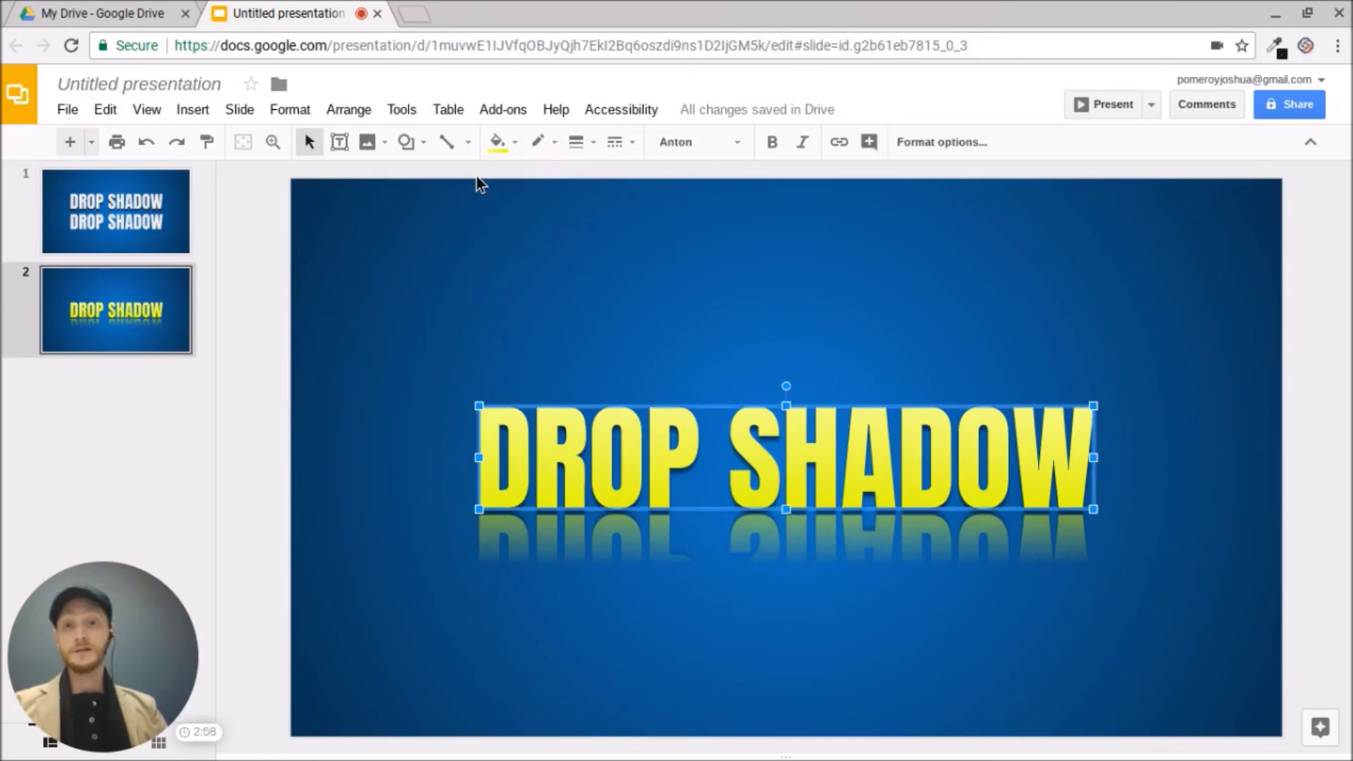
{"action": "left_click", "coordinate": [497, 143]}
Step: Apply the light grey linear gradient swatch to the DROP SHADOW text and deselect it
{"action": "left_click", "coordinate": [664, 223]}
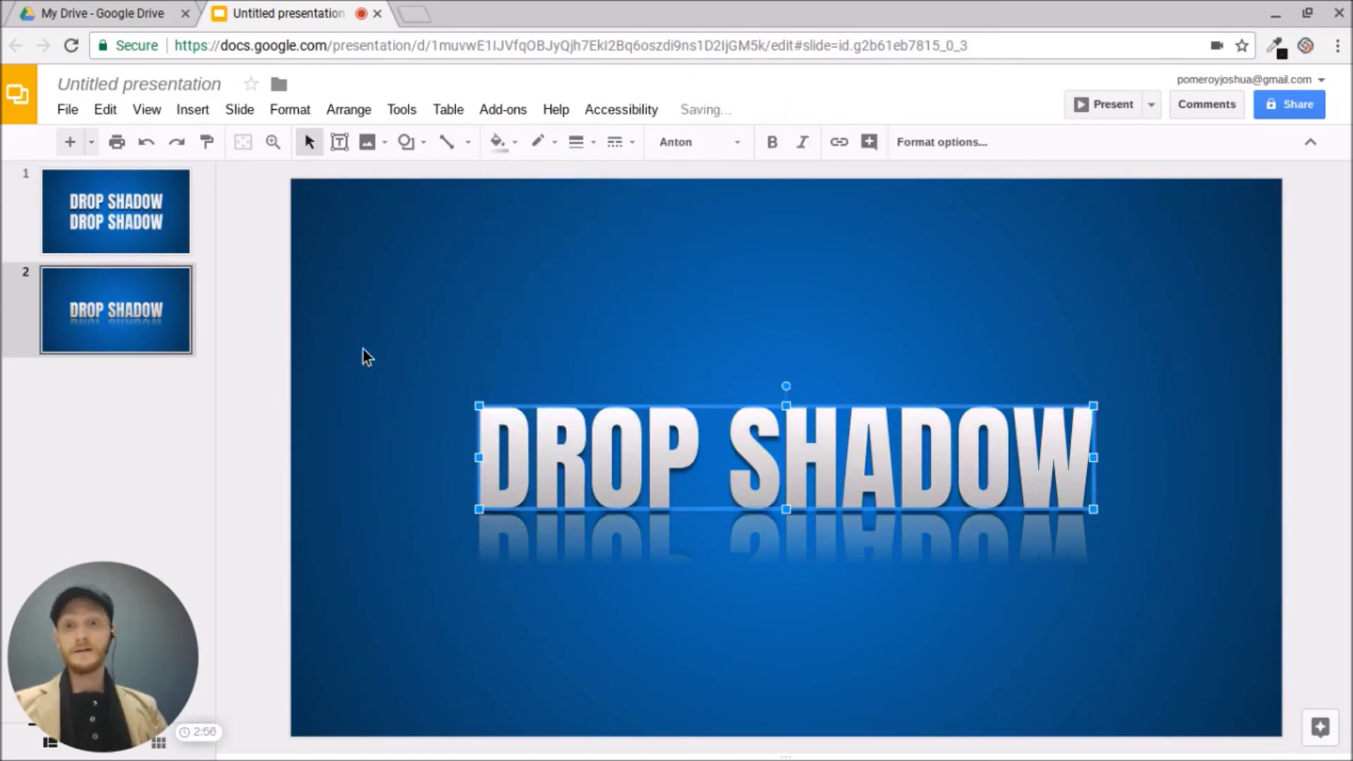
{"action": "left_click", "coordinate": [275, 349]}
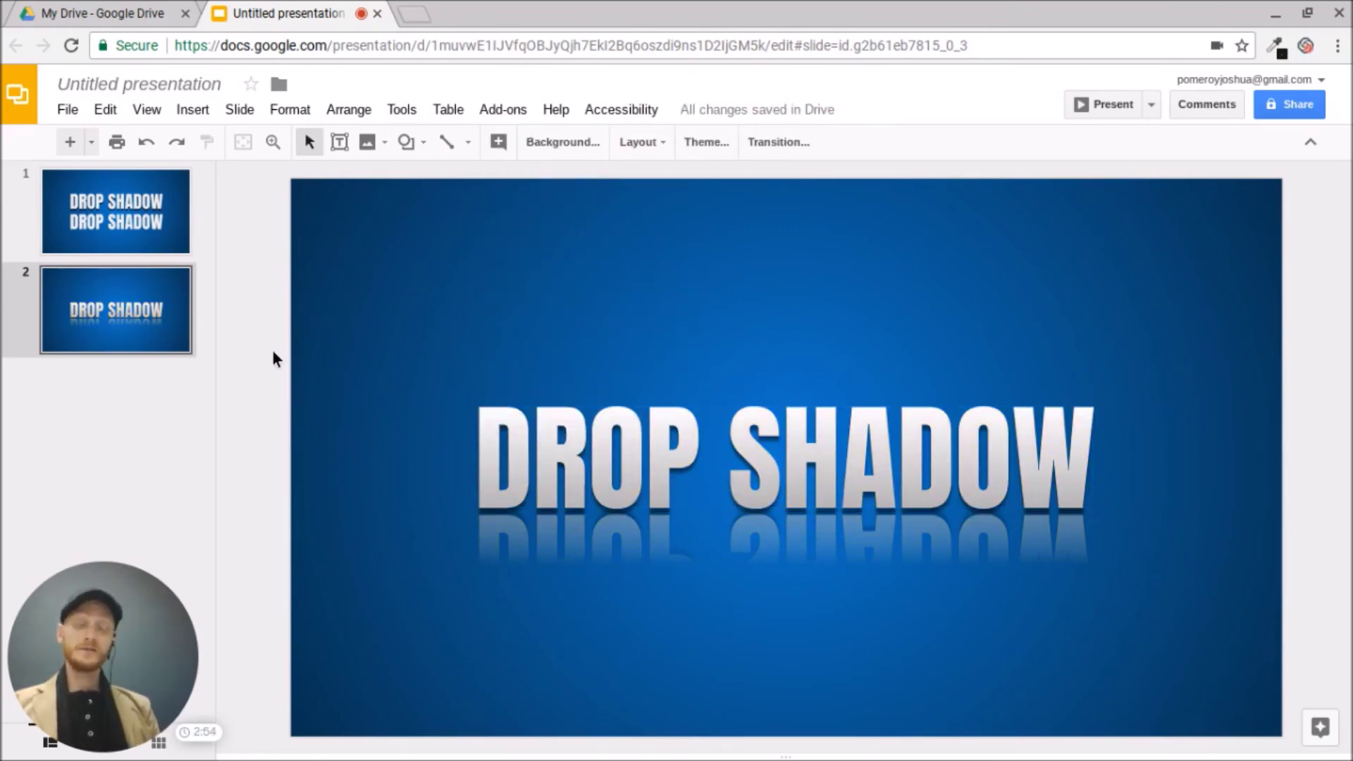